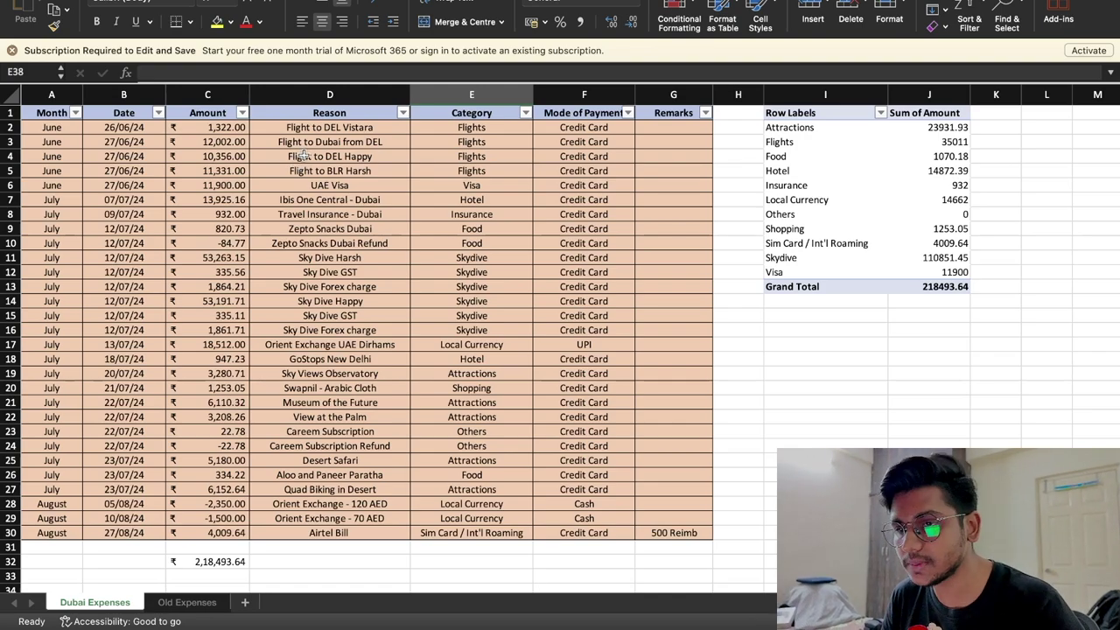
Step: Review the expense amounts for the June flights, the UAE visa, the Ibis One Central hotel and the travel insurance
left_click(778, 373)
left_click(211, 155)
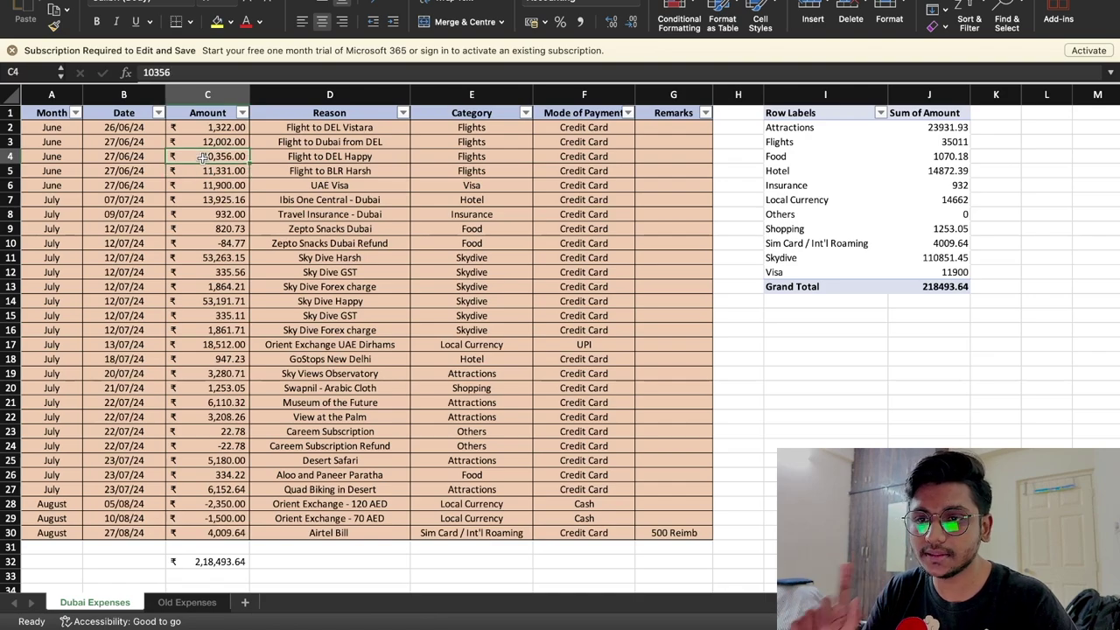
left_click(204, 171)
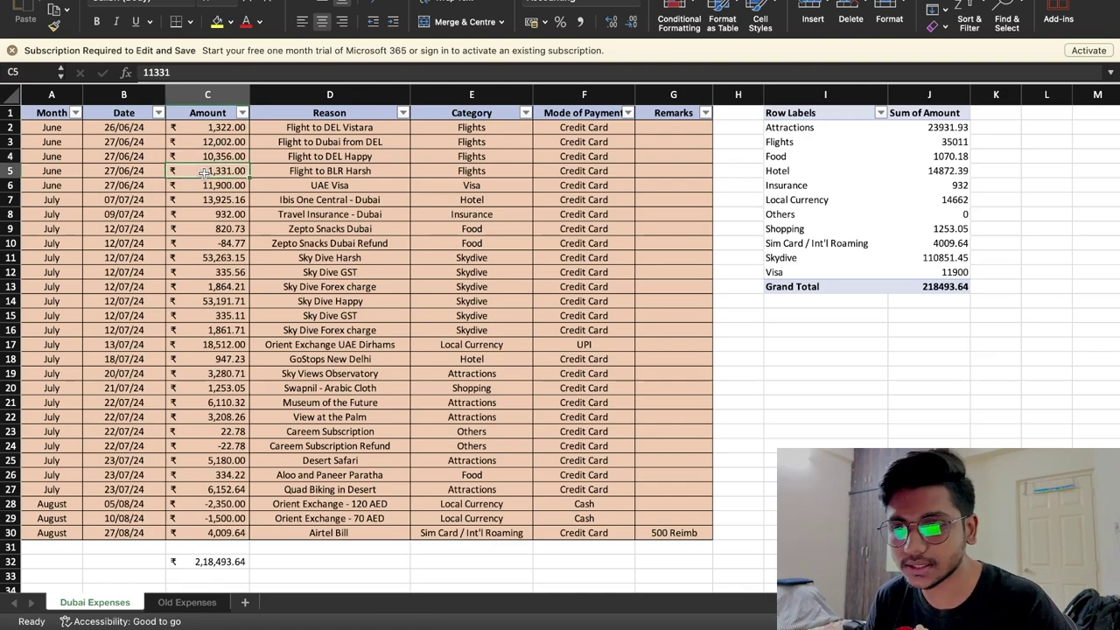
left_click(199, 187)
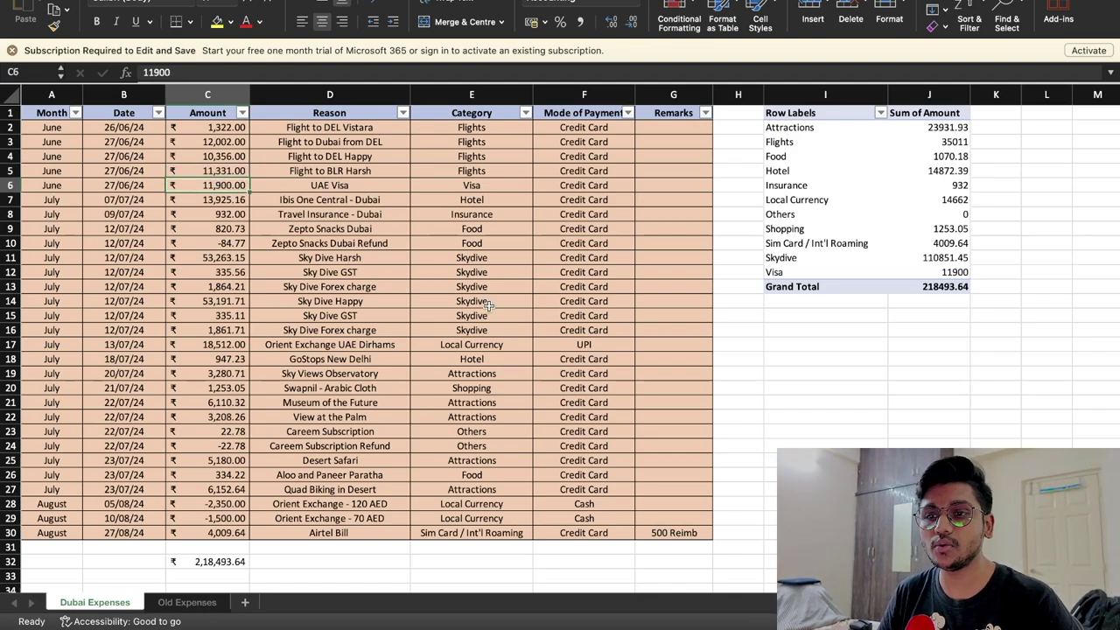
left_click(799, 367)
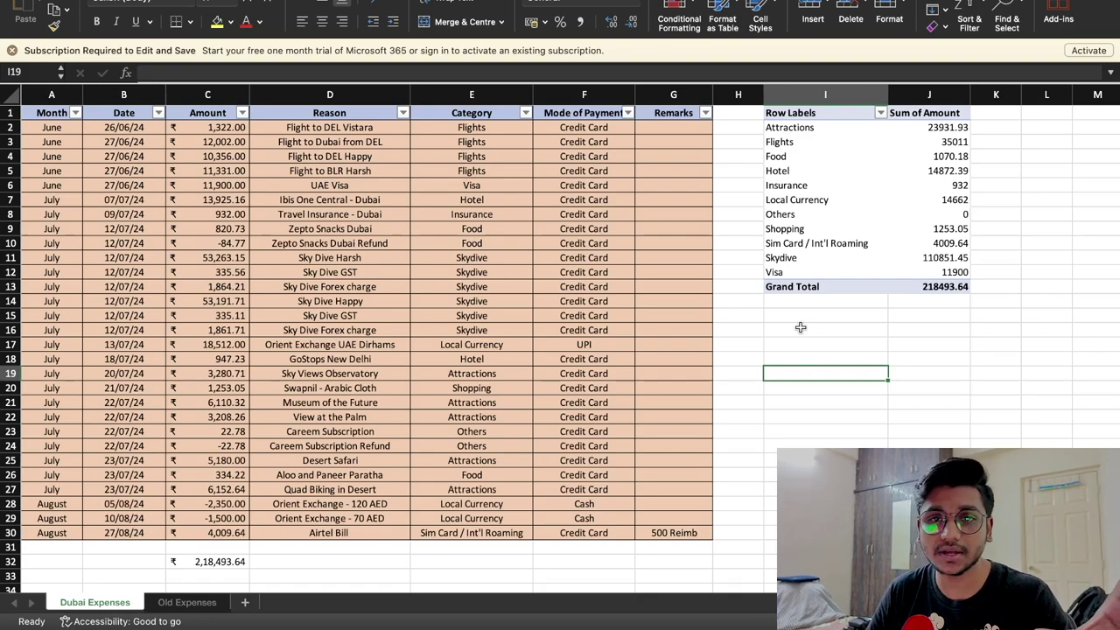
left_click(208, 187)
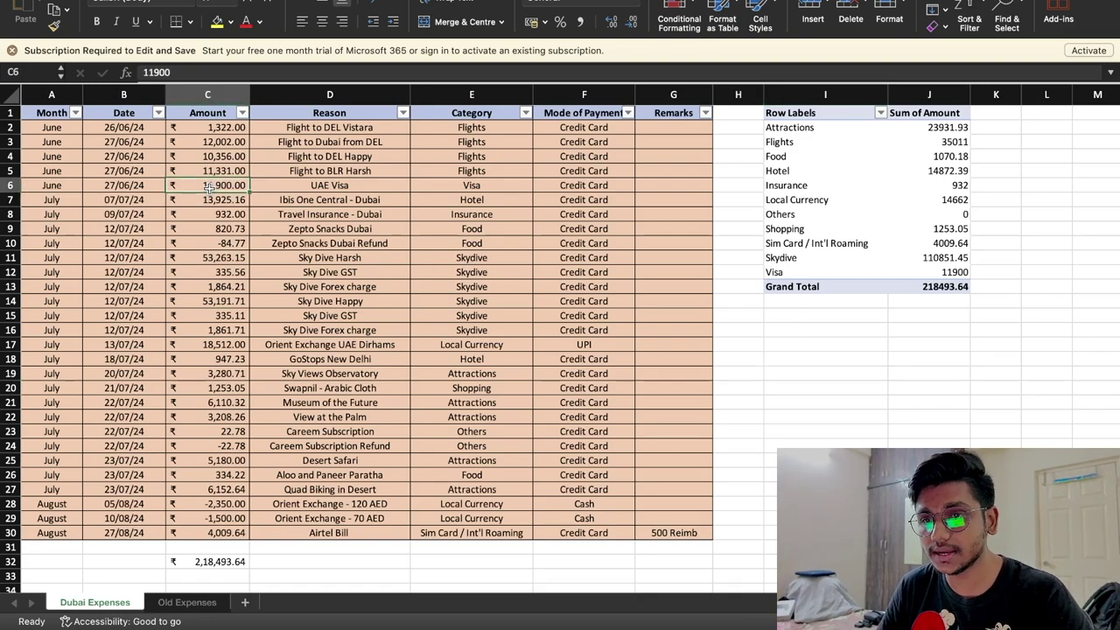
left_click(214, 200)
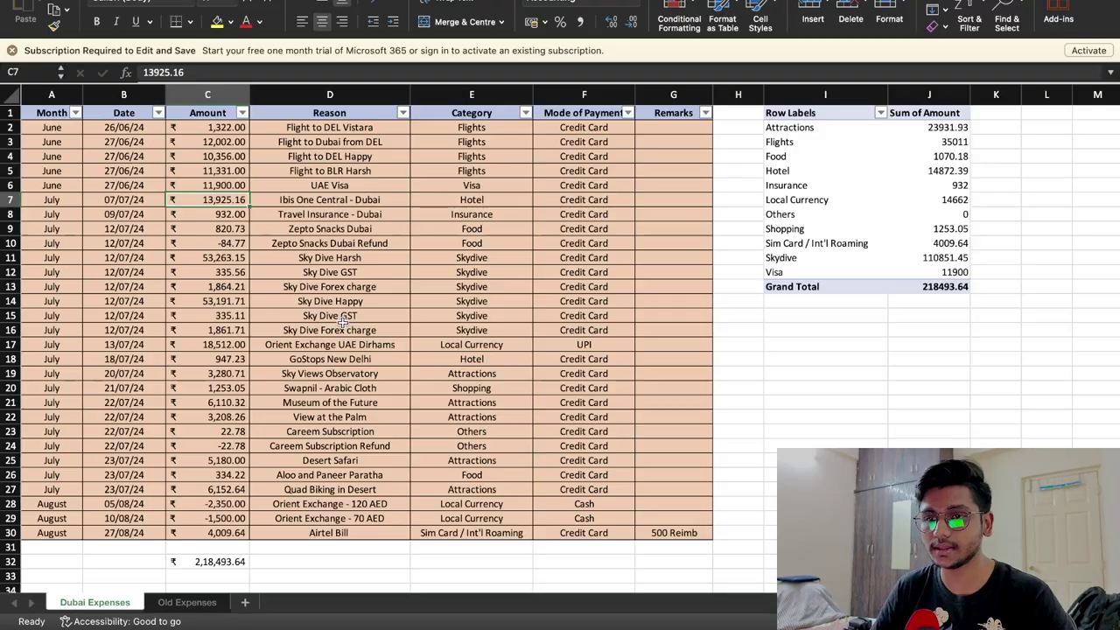
left_click(210, 214)
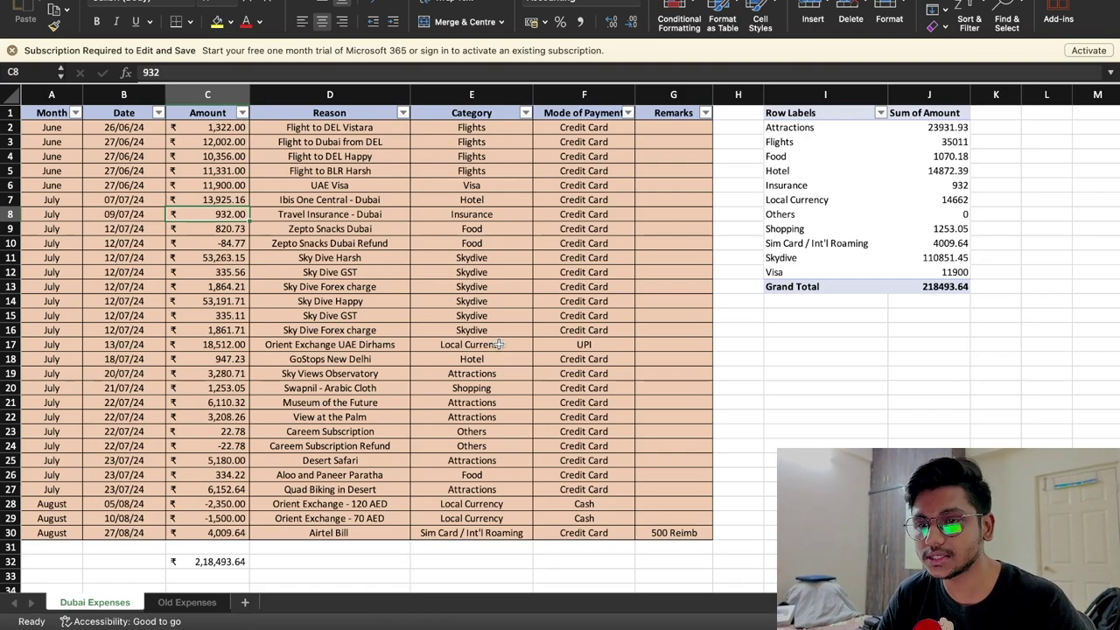
Step: Review the amounts of the Zepto snacks purchase and refund and of the skydive bookings with their GST and forex charges
left_click(231, 229)
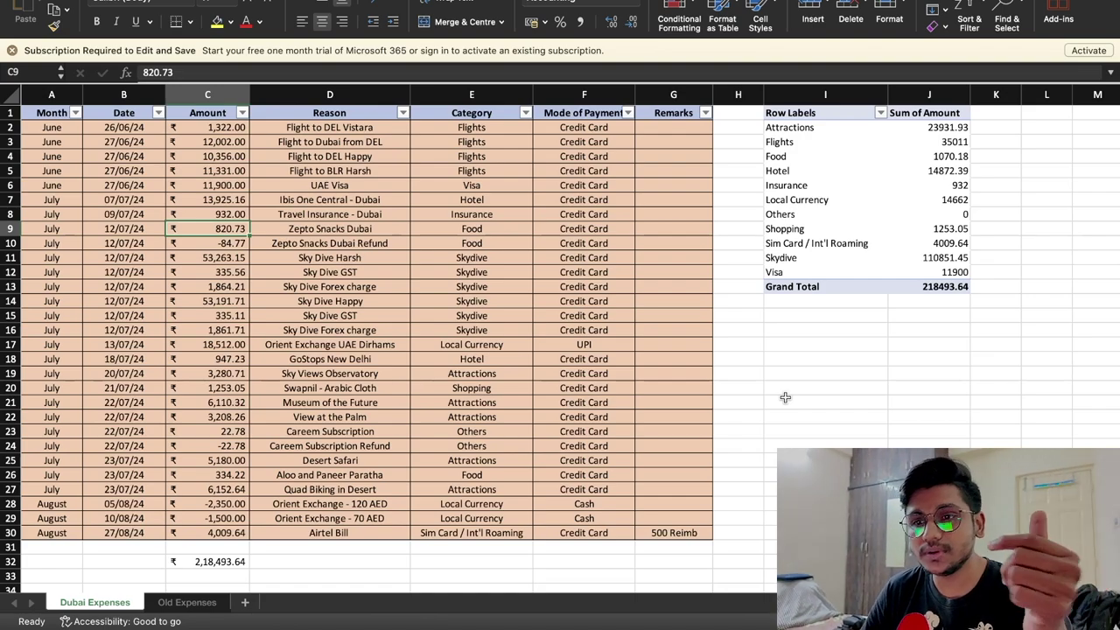
left_click(192, 248)
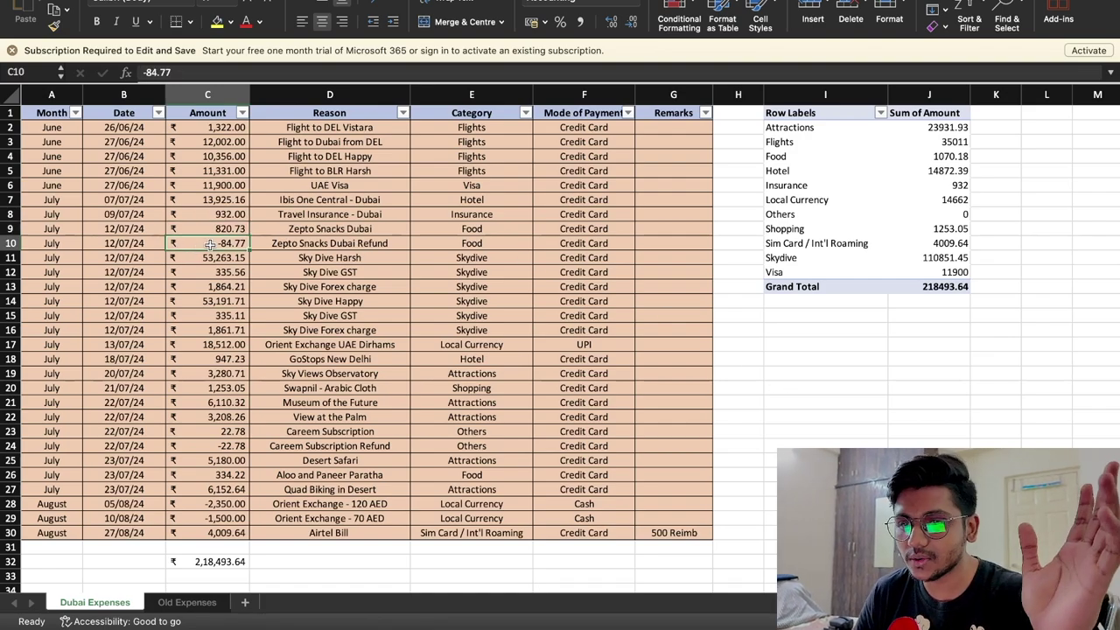
left_click(221, 258)
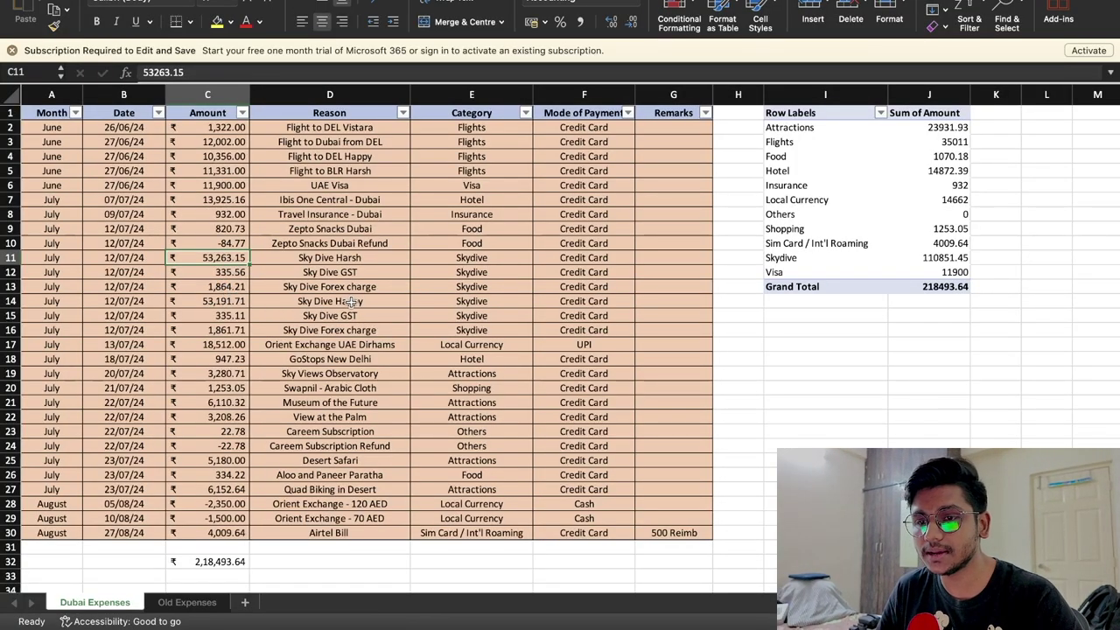
left_click(214, 273)
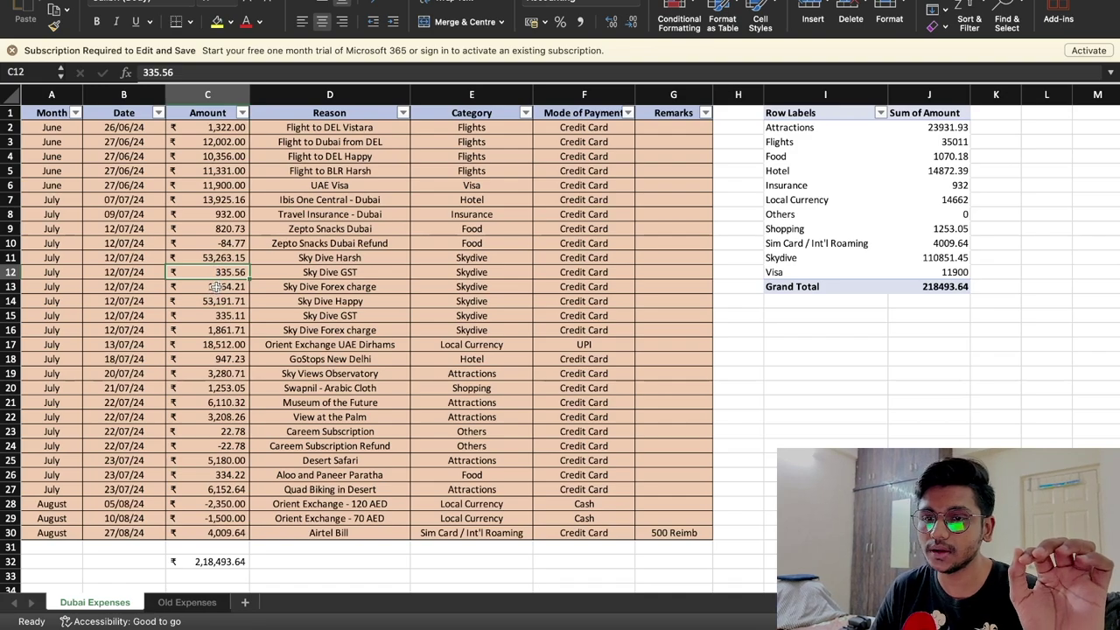
left_click(214, 286)
left_click(225, 273)
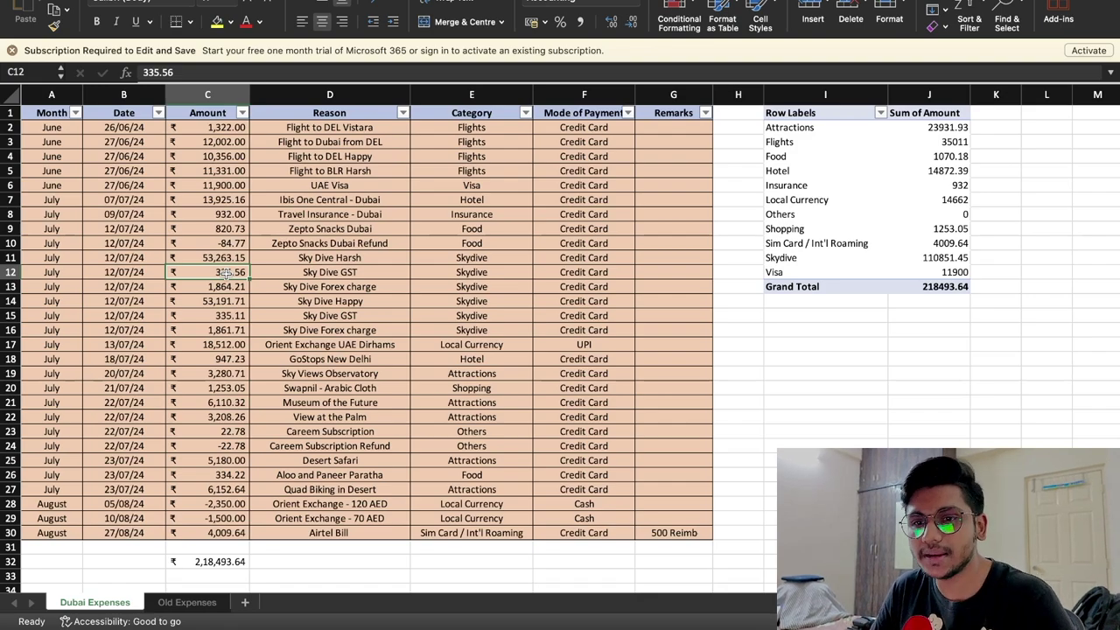
left_click_drag(315, 275, 210, 257)
left_click(210, 258)
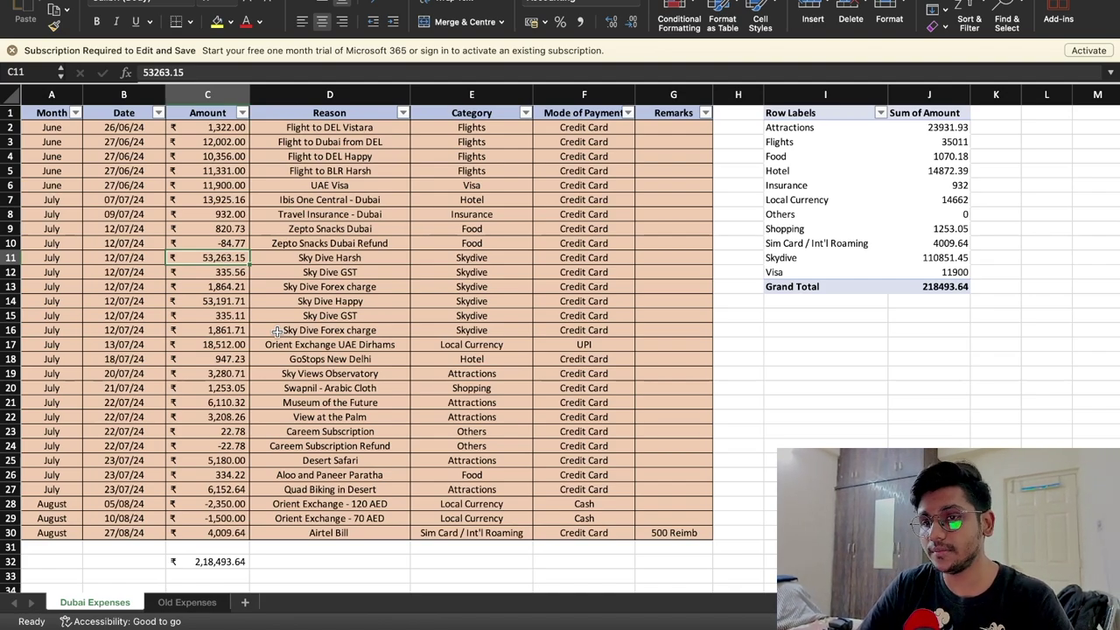
key("Down")
key("Down")
key("Down")
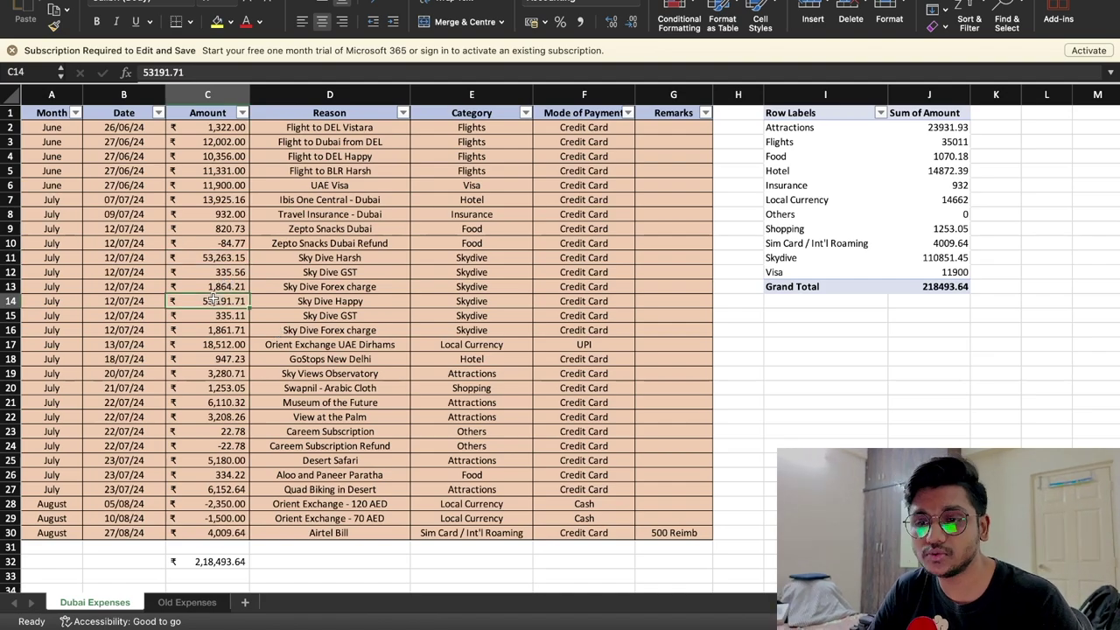
Step: Examine the July entries from the Orient Exchange UAE Dirhams purchase through the New Delhi hotel, attractions and shopping to the Careem subscription
left_click(218, 344)
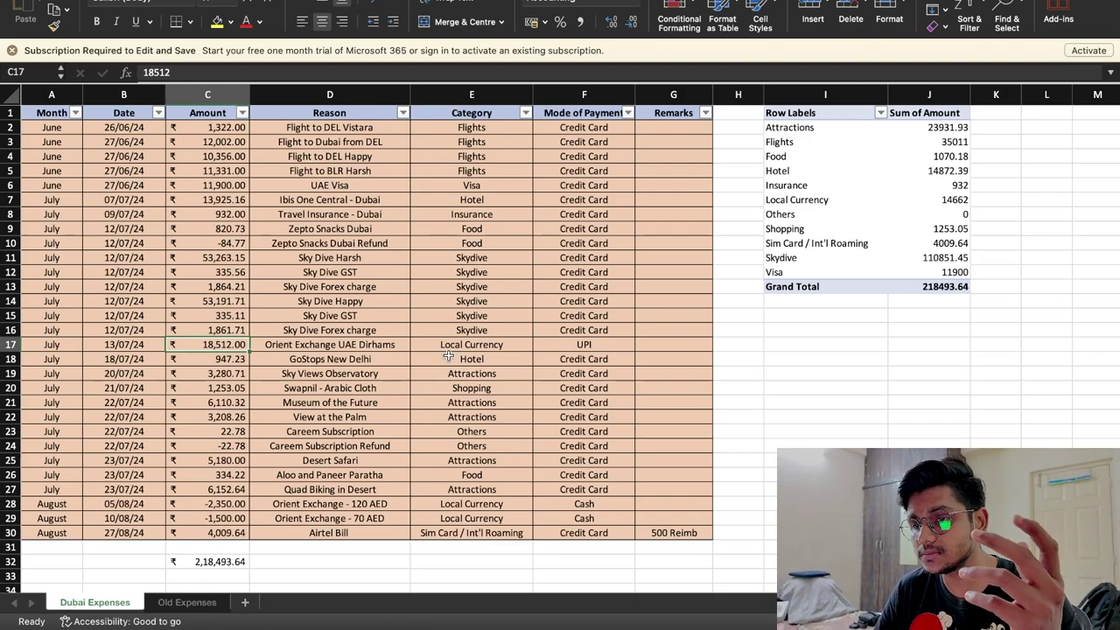
left_click(875, 447)
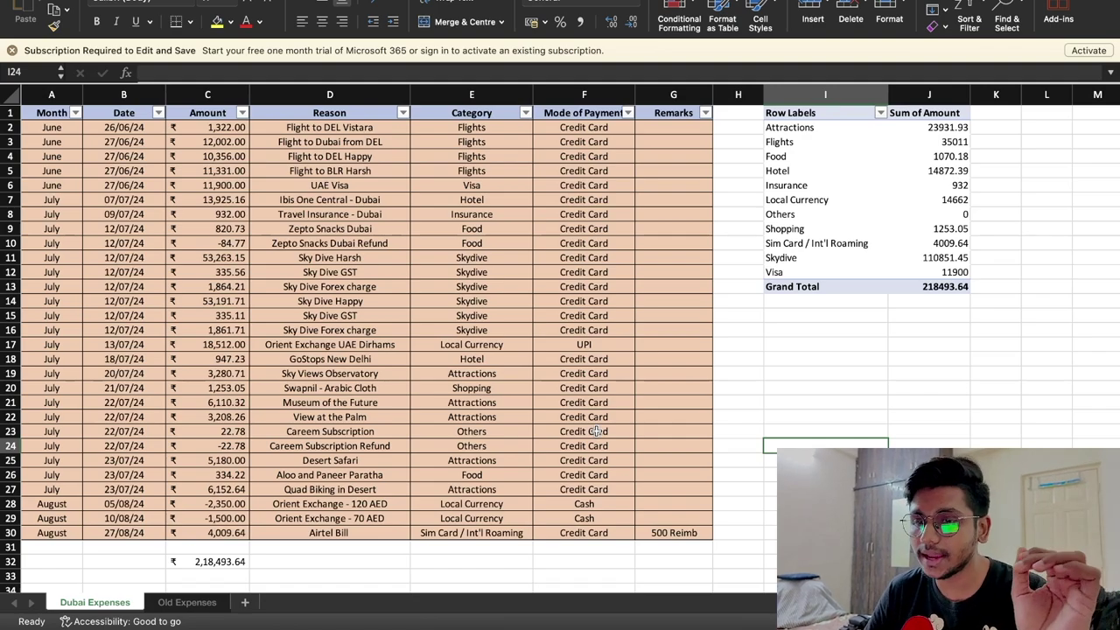
left_click(308, 360)
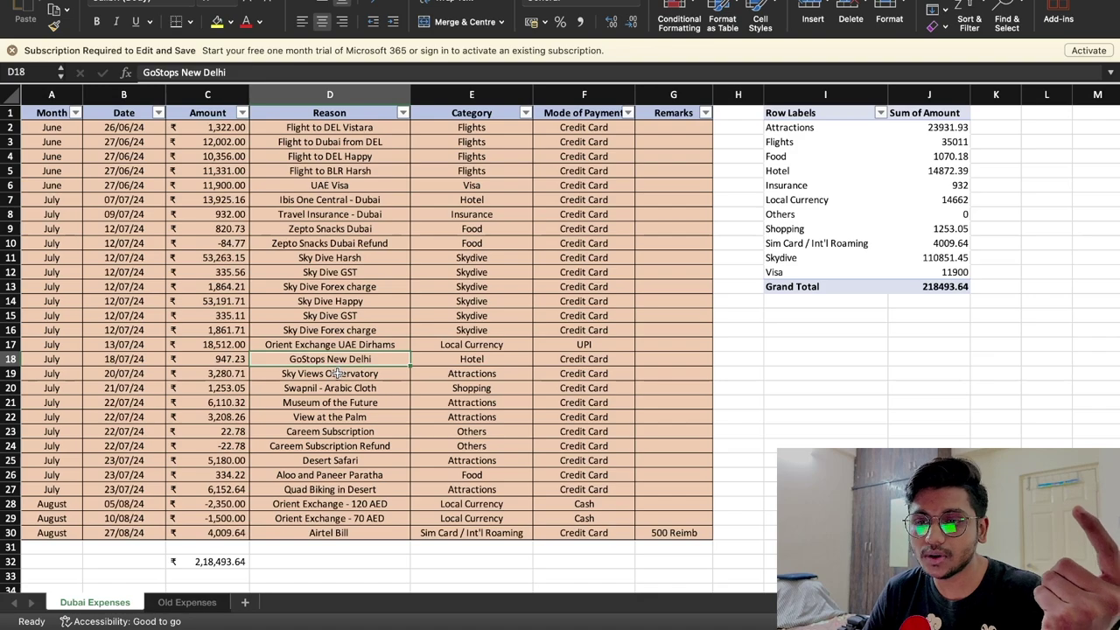
left_click(210, 359)
key("Right")
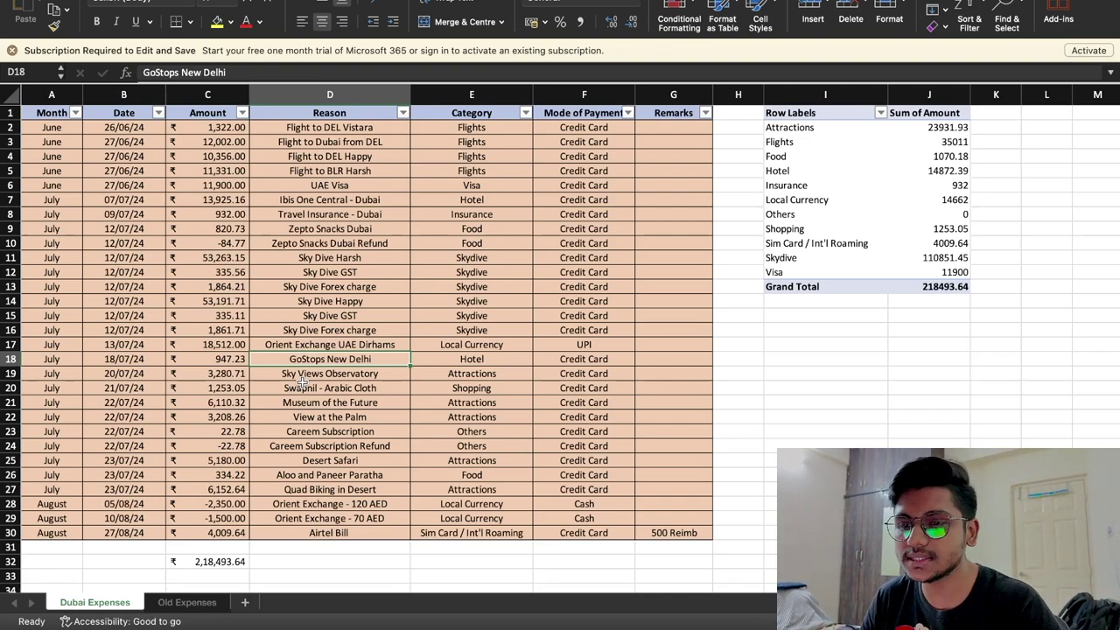
left_click(300, 375)
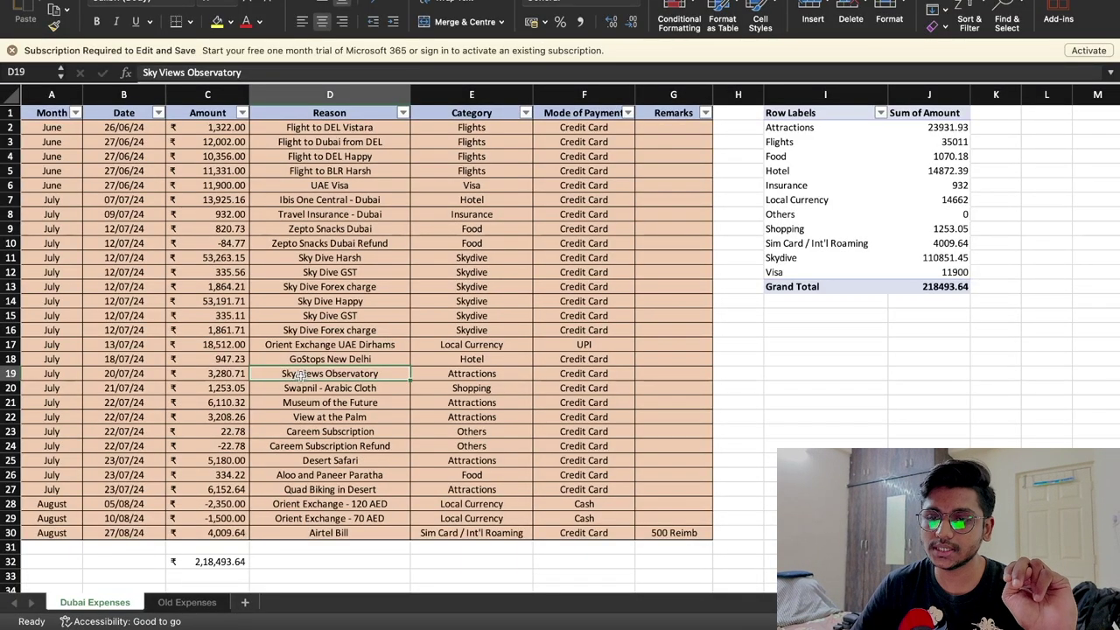
key("Down")
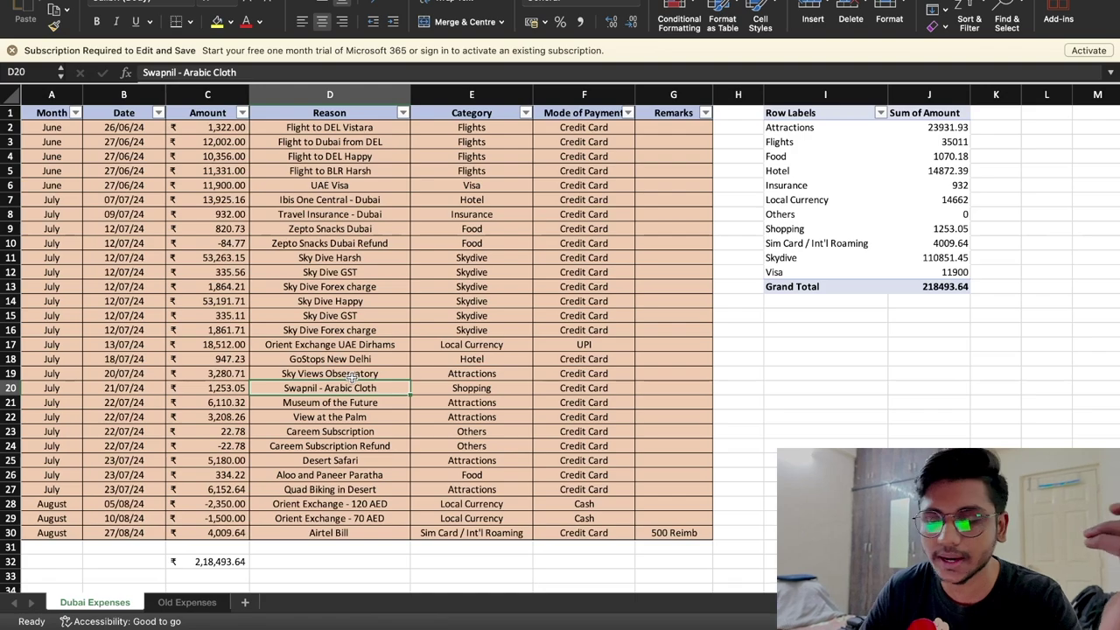
left_click(188, 389)
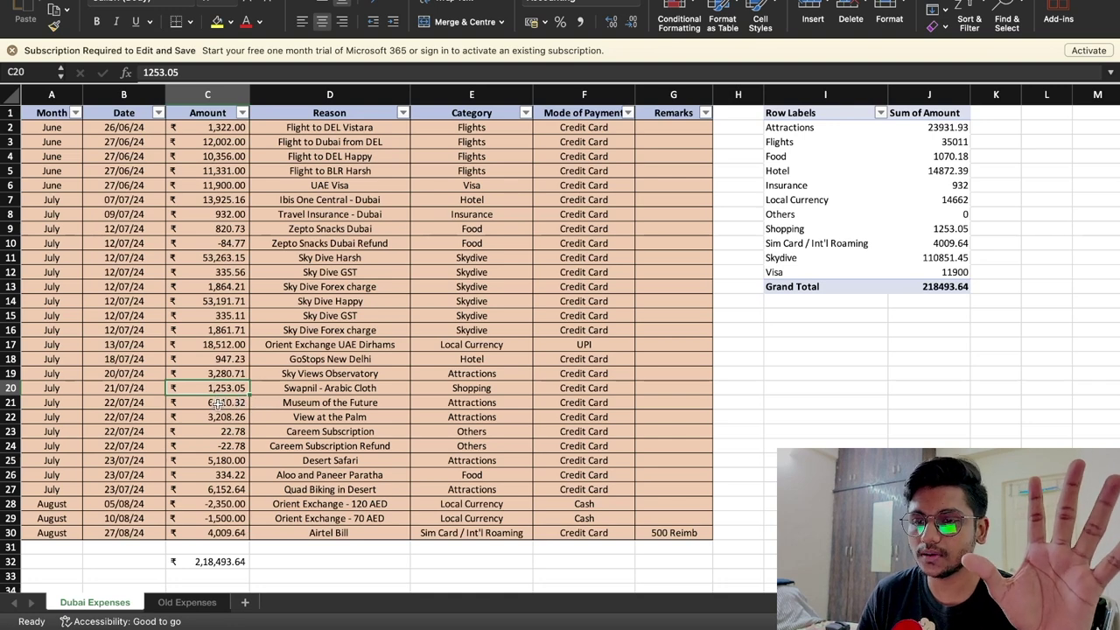
left_click(217, 402)
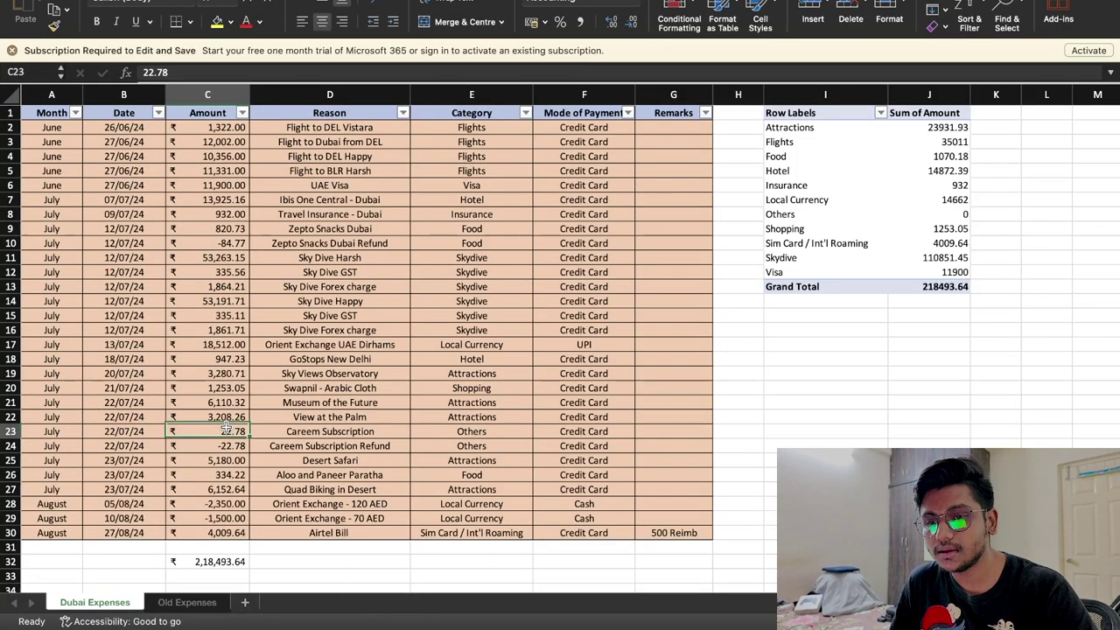
key("Down")
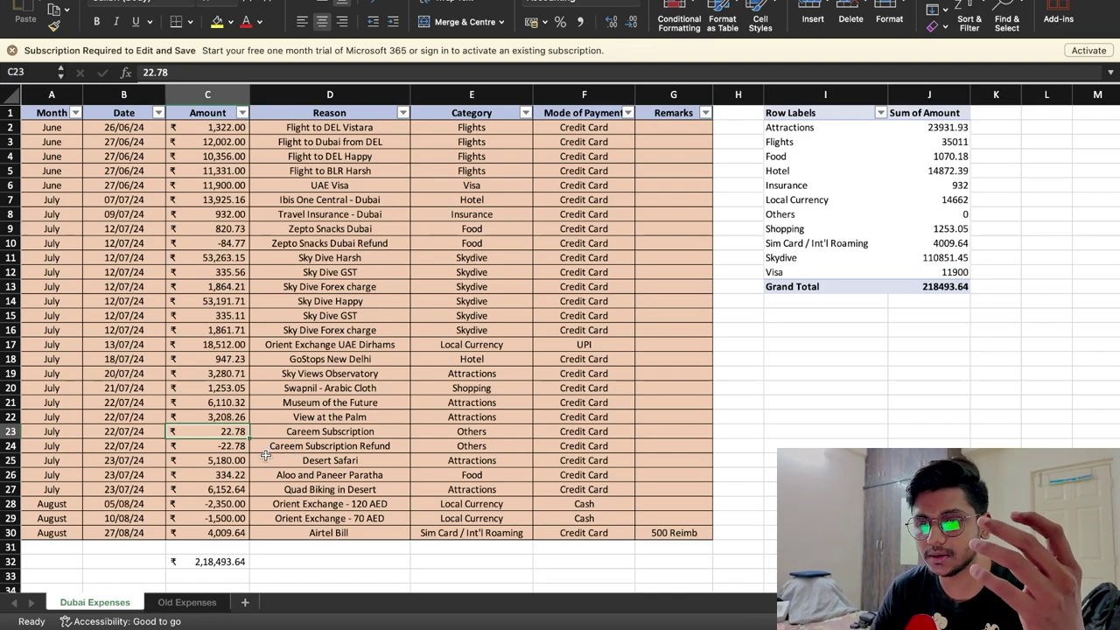
Step: Examine the entries from Aloo and Paneer Paratha to the Airtel bill, and recheck the UAE Dirhams purchase and the skydive forex charge above it
left_click(225, 475)
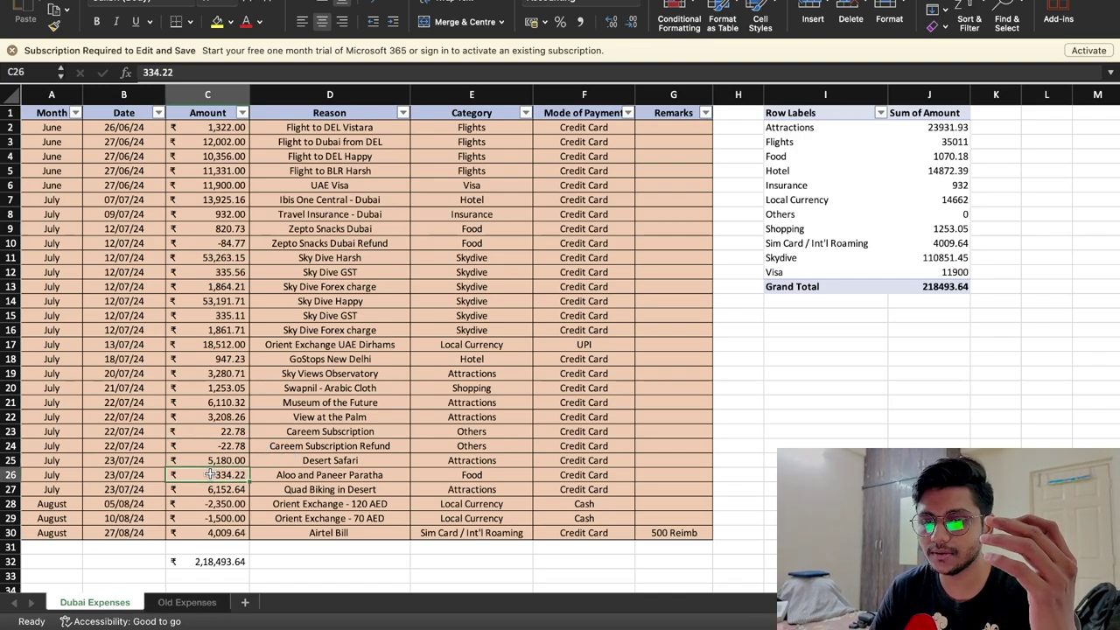
left_click(283, 474)
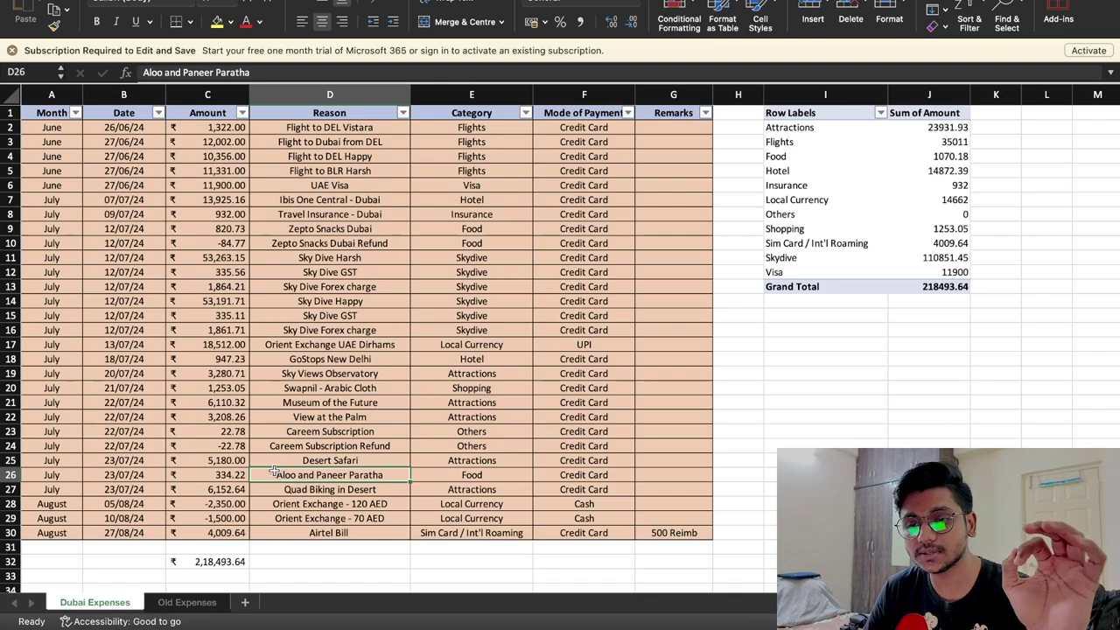
left_click(211, 473)
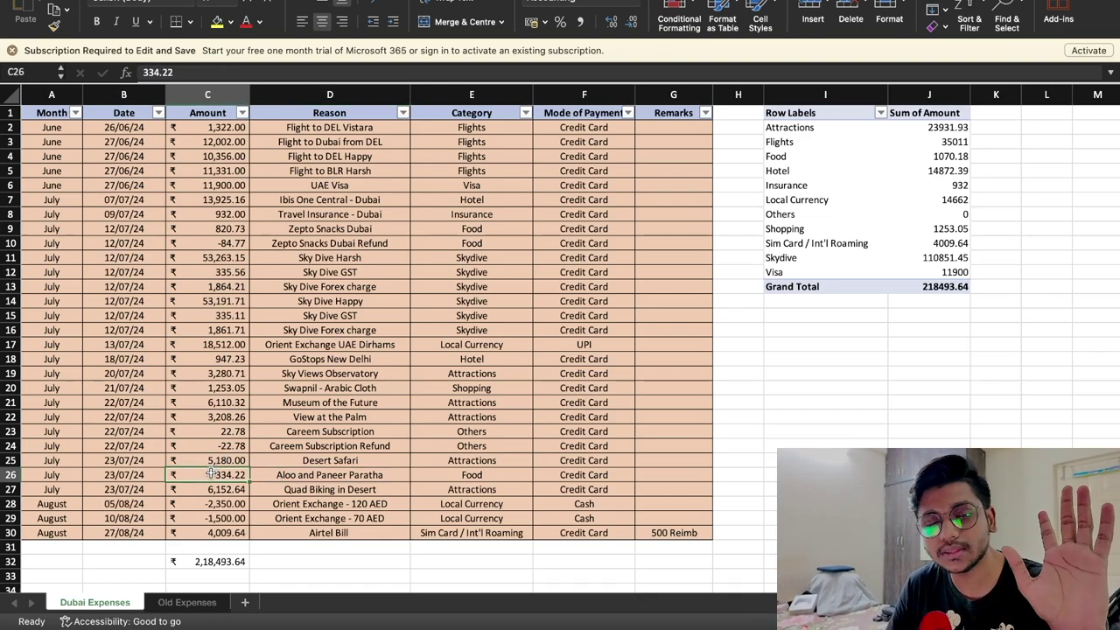
left_click(212, 491)
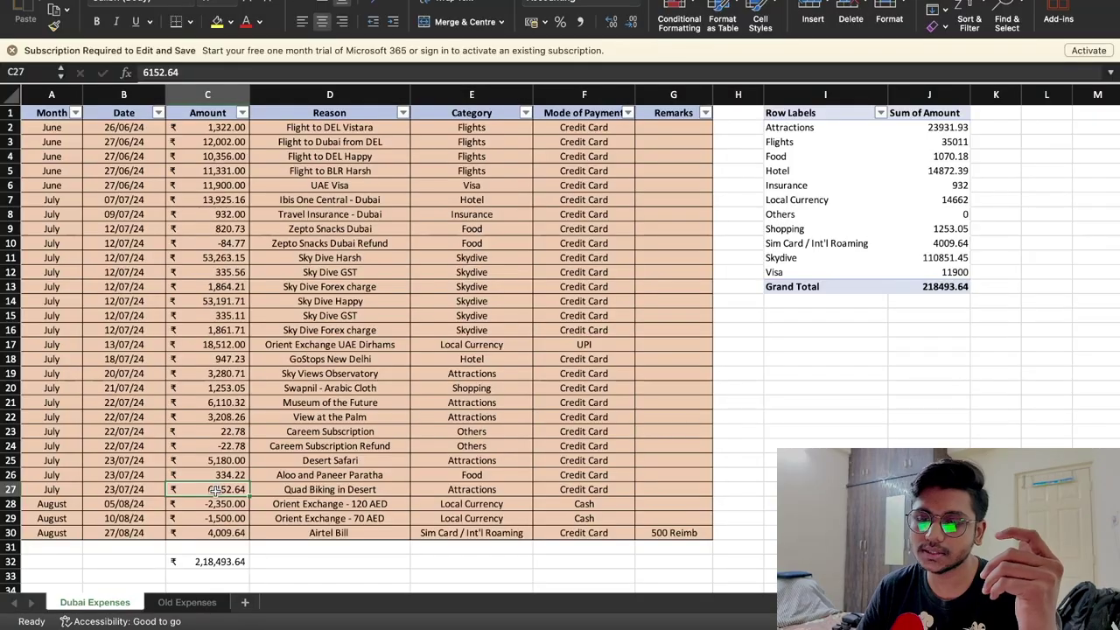
left_click(300, 516)
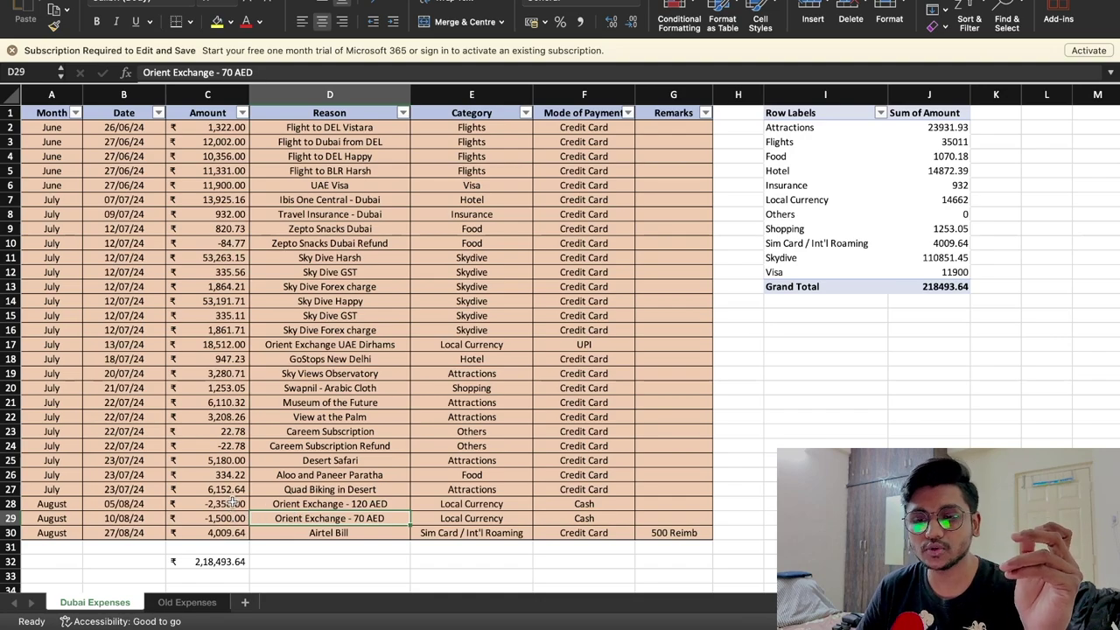
left_click_drag(229, 519, 229, 504)
key("ctrl+c")
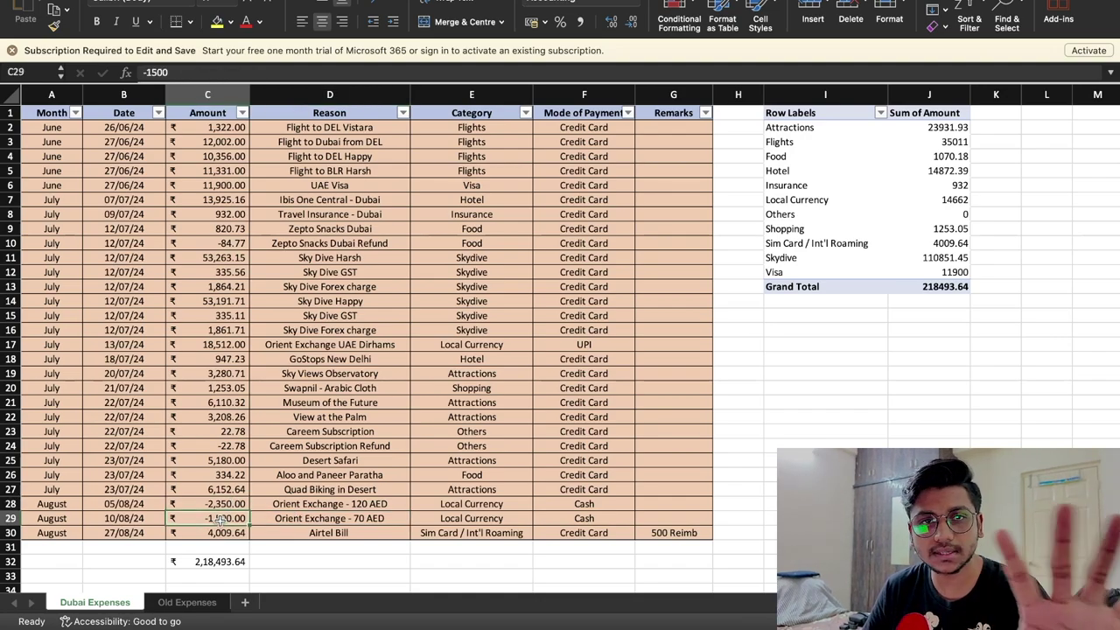
left_click(219, 533)
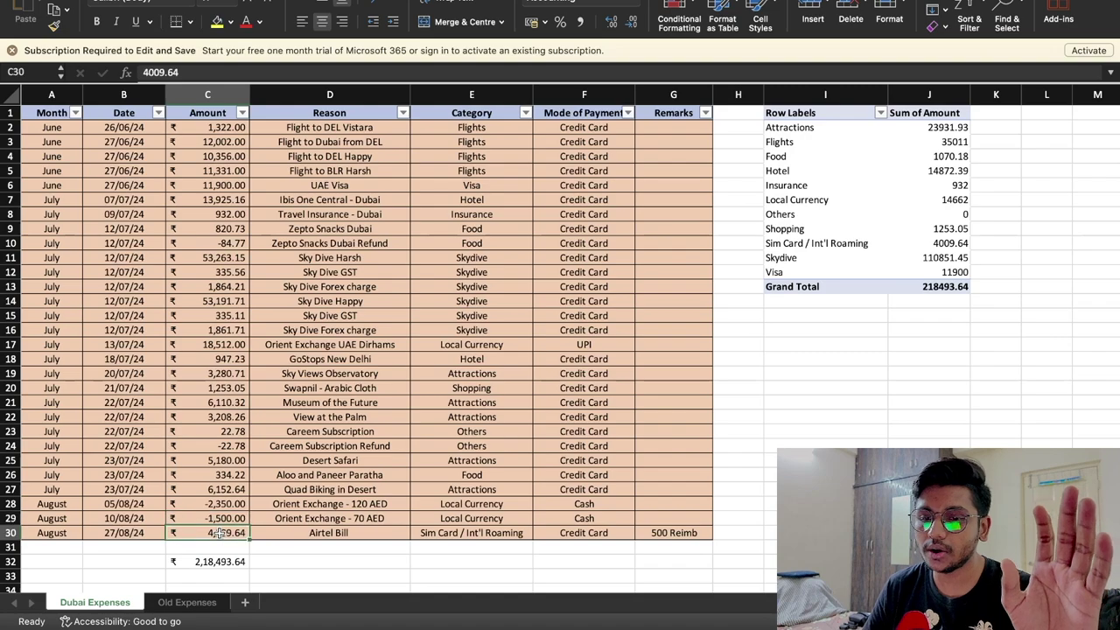
left_click(294, 534)
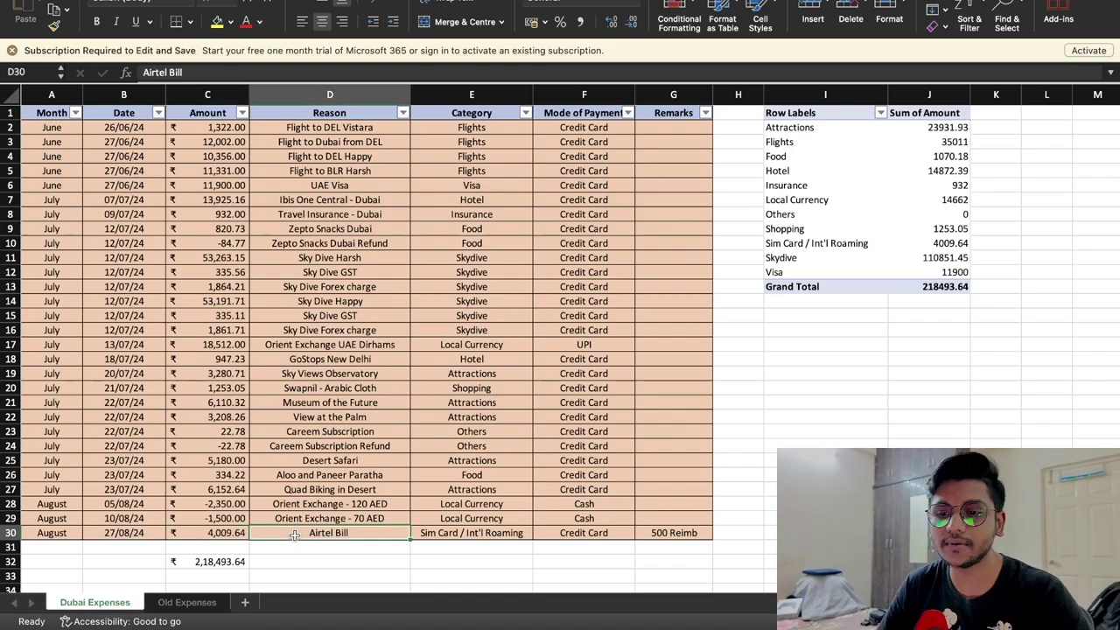
scroll(278, 482, "down", 1)
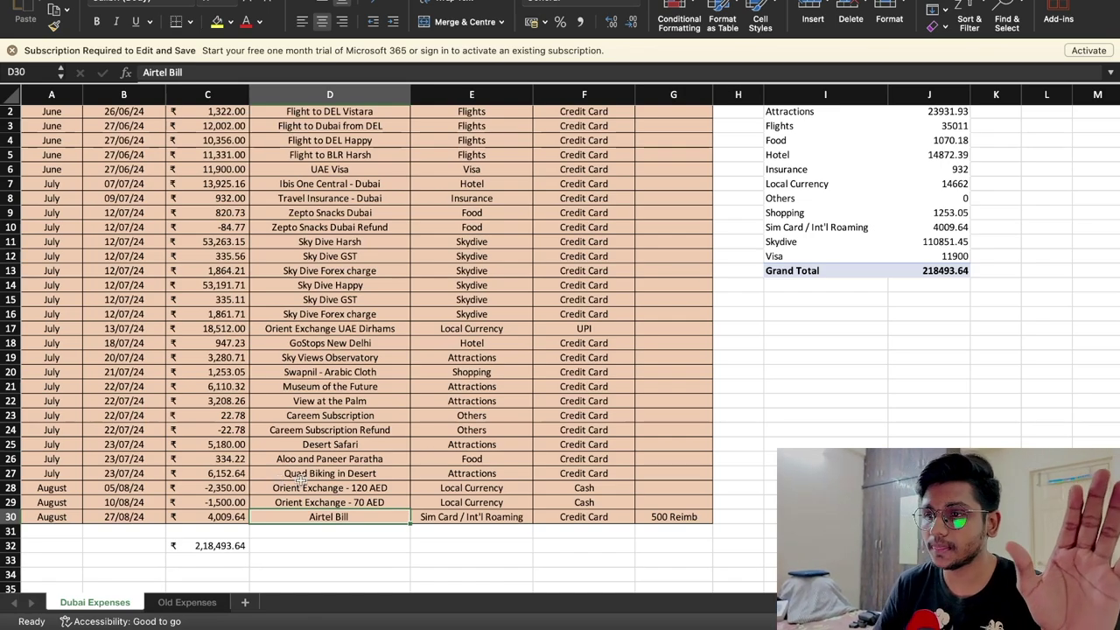
scroll(567, 399, "up", 1)
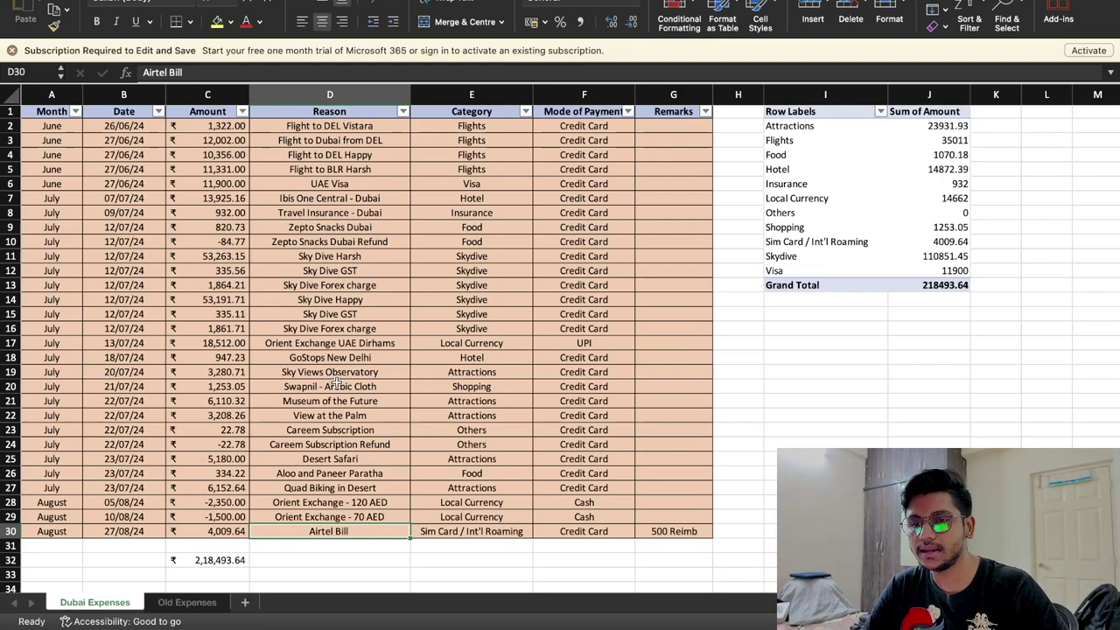
left_click_drag(226, 342, 306, 343)
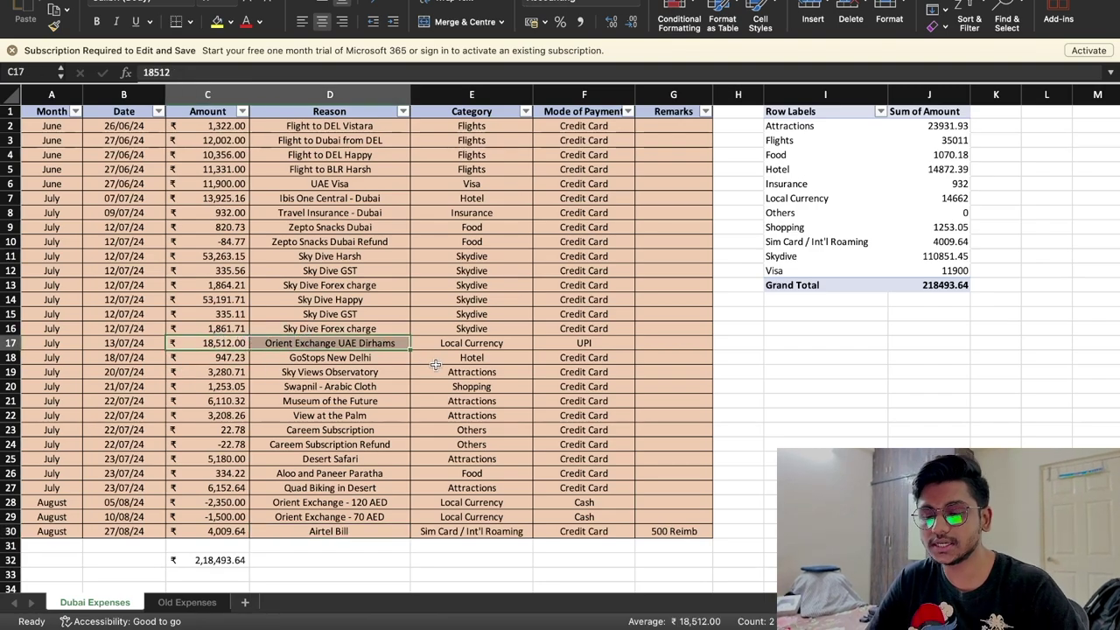
left_click(195, 329)
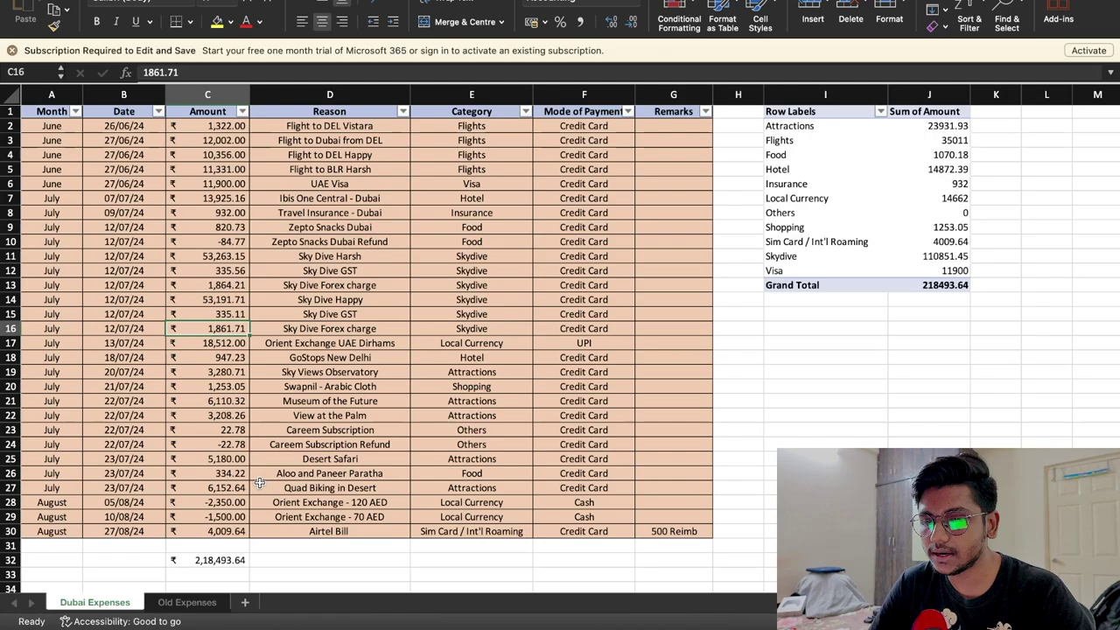
Step: Check the overall expense total below the Amount column and the category summary table beside the Dubai entries
left_click(214, 561)
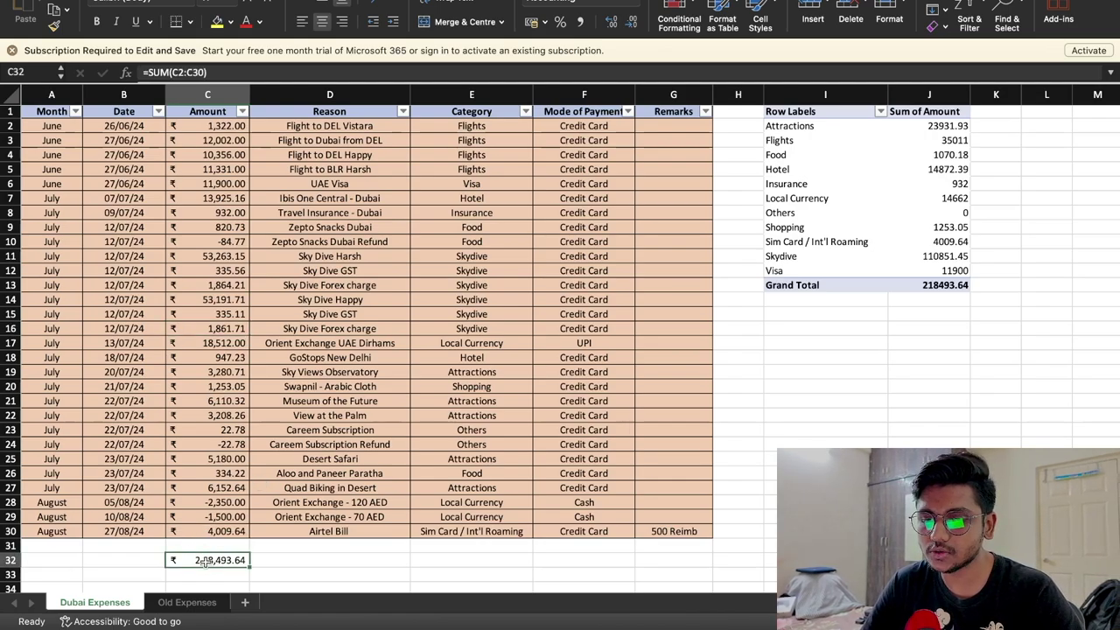
scroll(728, 406, "up", 1)
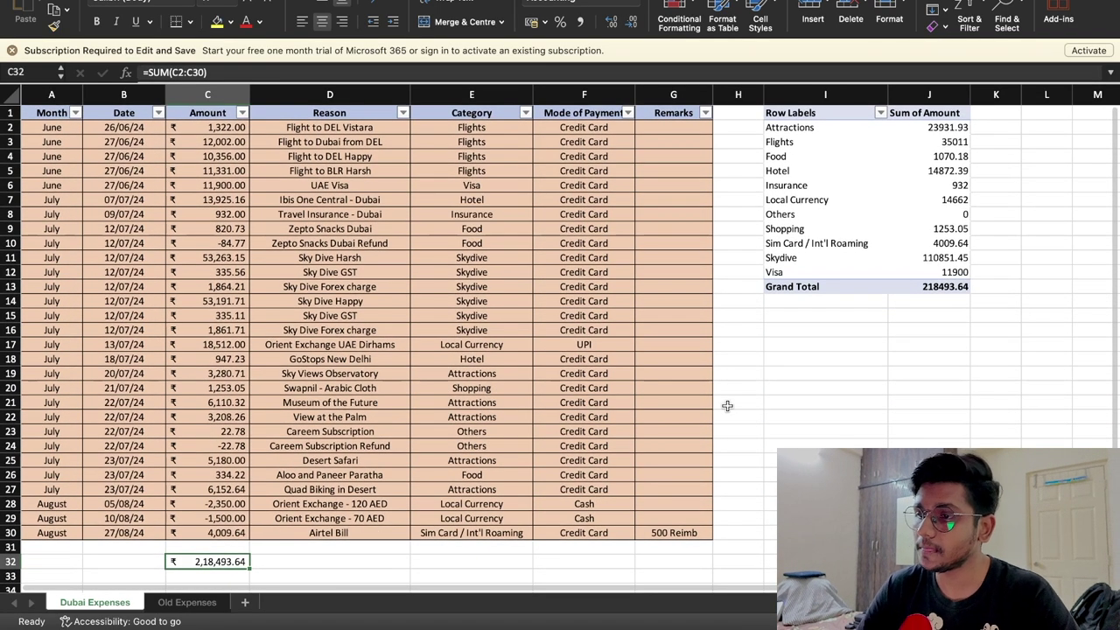
left_click(807, 358)
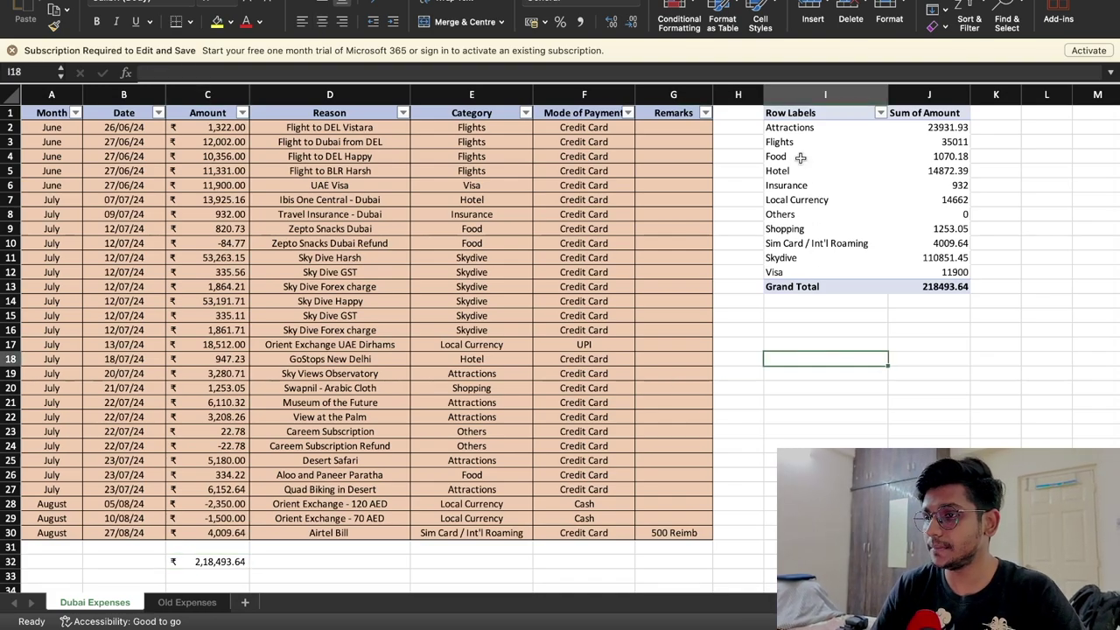
left_click_drag(792, 114, 944, 288)
left_click(879, 317)
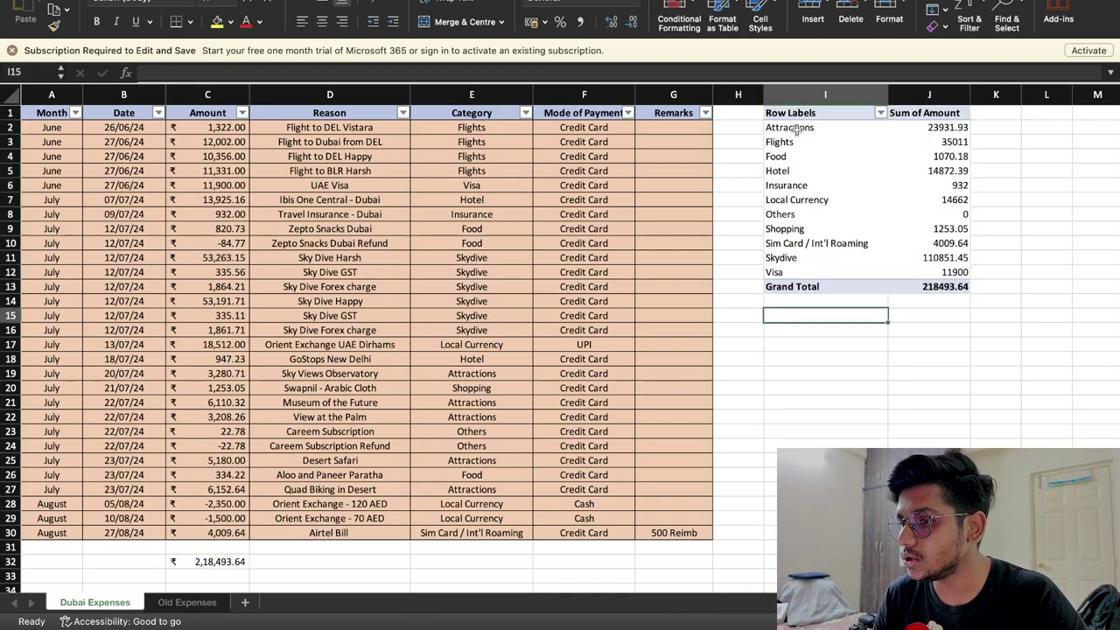
Step: Examine the summary amounts from Attractions through Others, checking the Careem subscription and its refund behind the Others figure
left_click(919, 129)
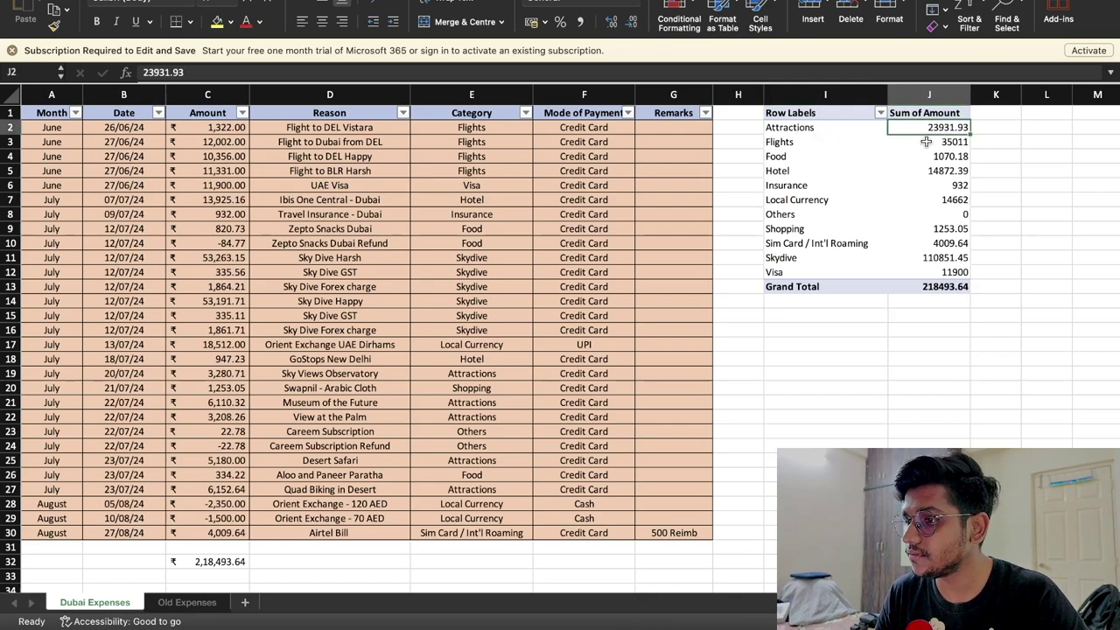
left_click(926, 141)
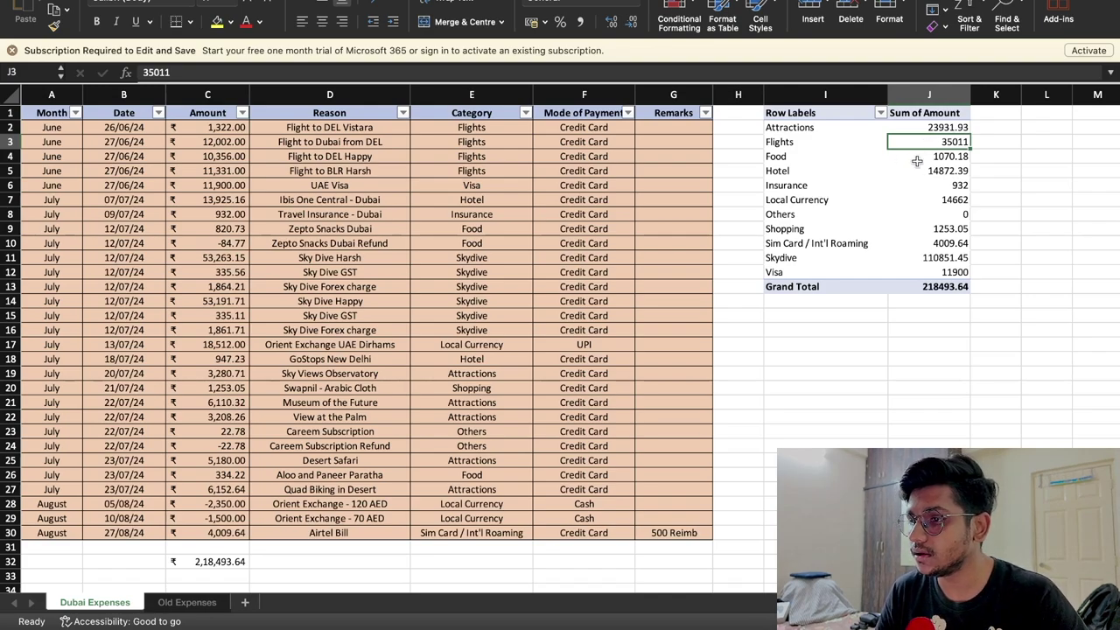
left_click(923, 158)
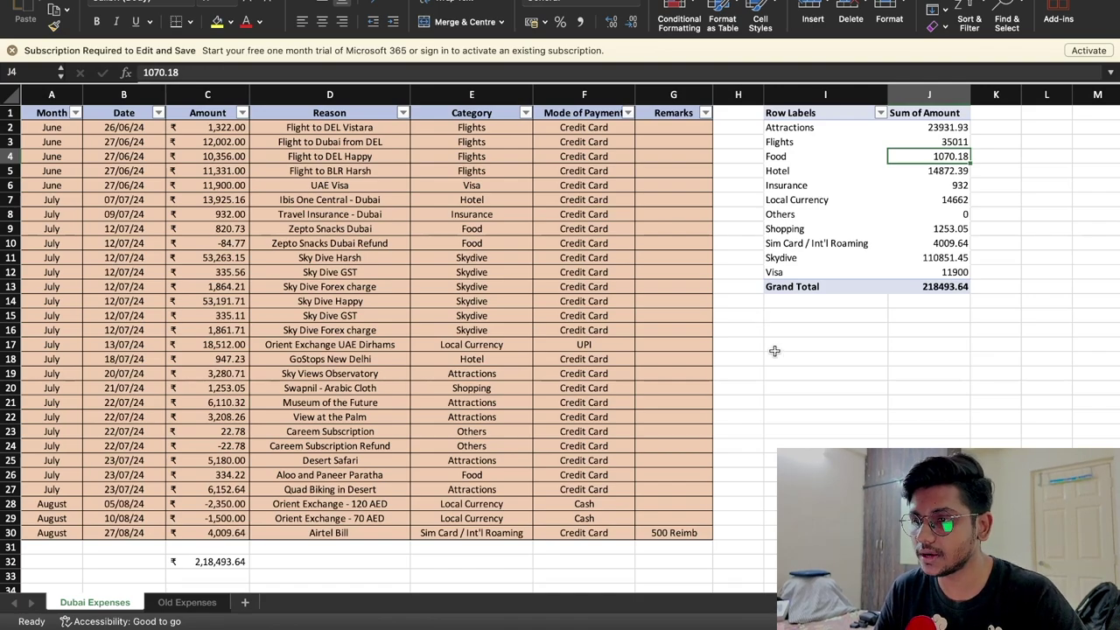
left_click(928, 171)
left_click(954, 184)
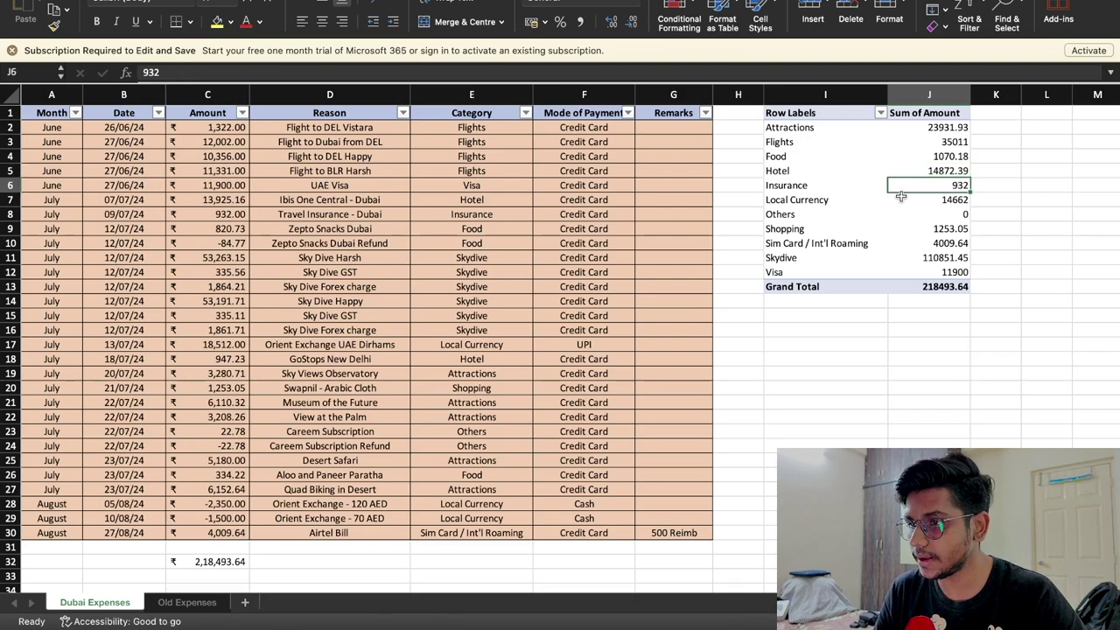
left_click(935, 200)
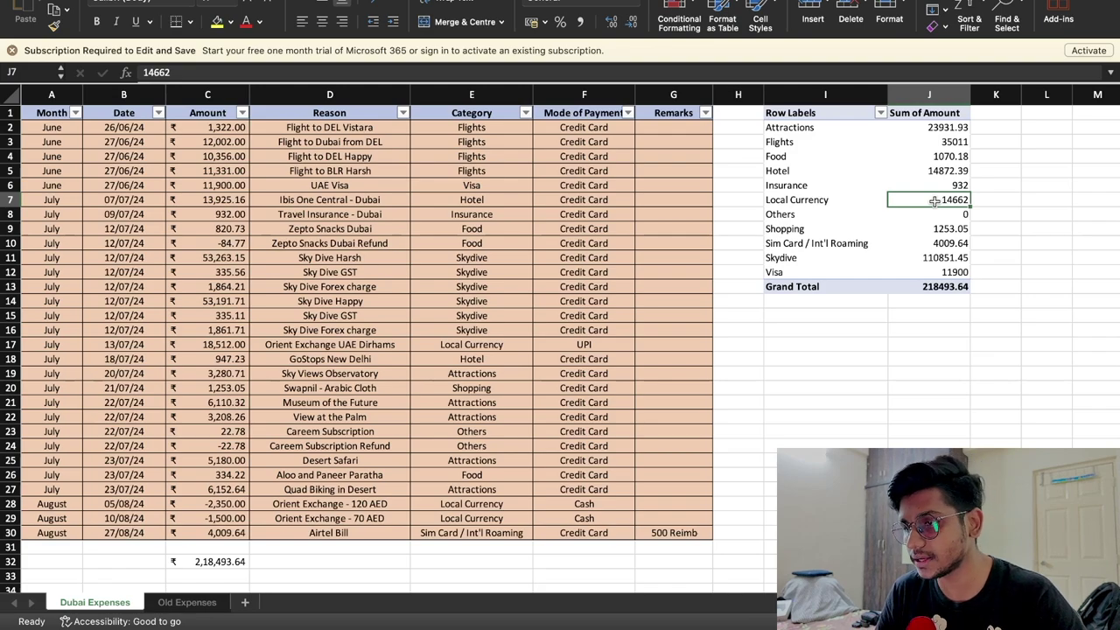
left_click(926, 217)
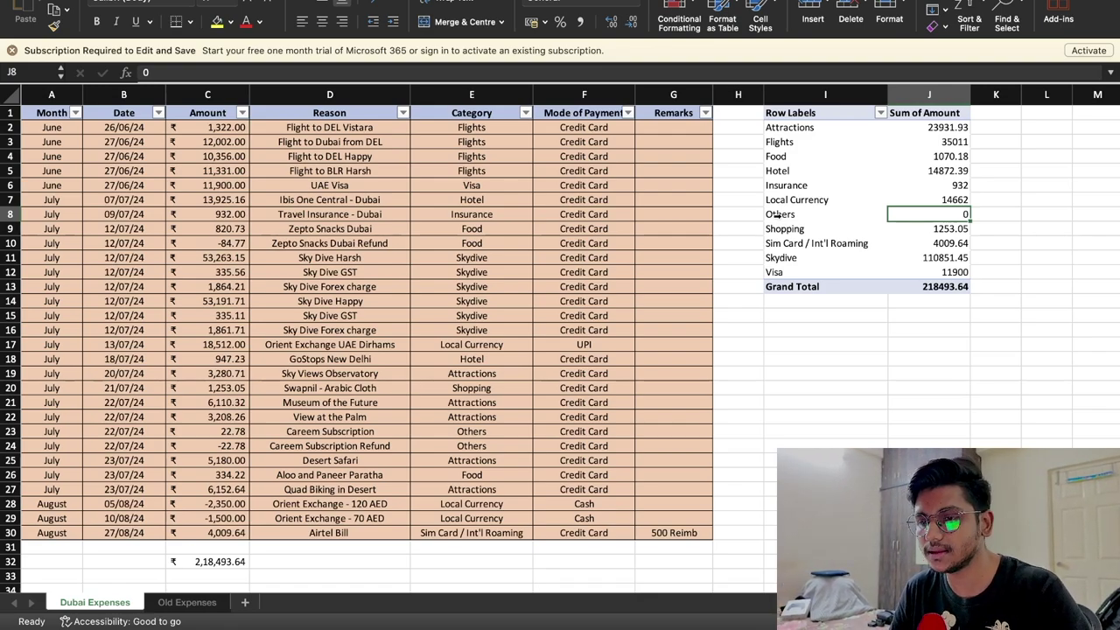
left_click_drag(210, 431, 212, 445)
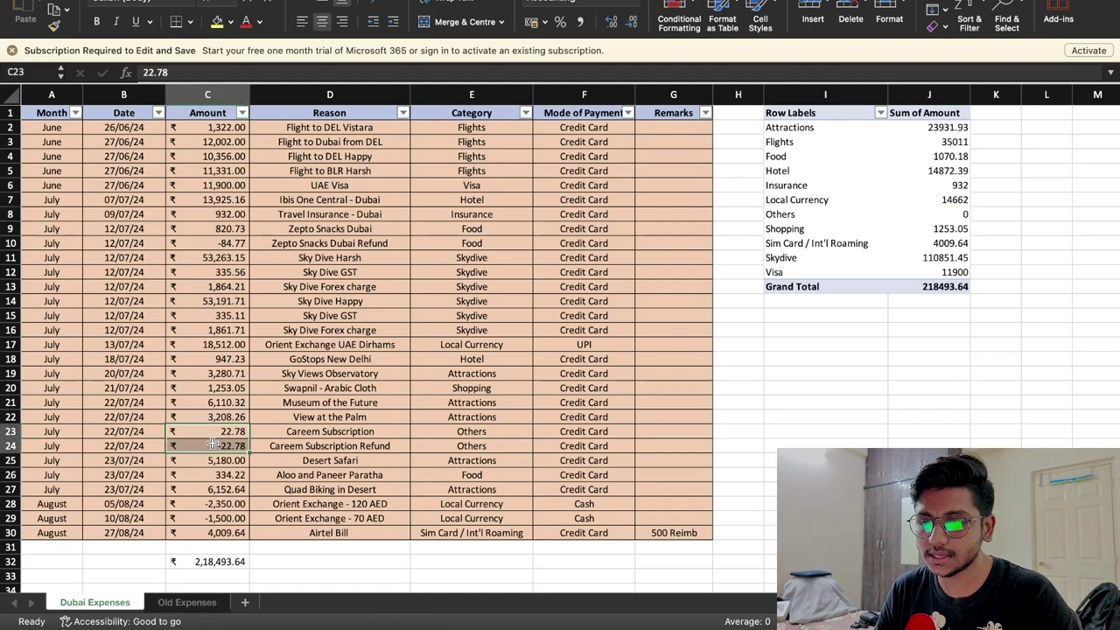
left_click(788, 389)
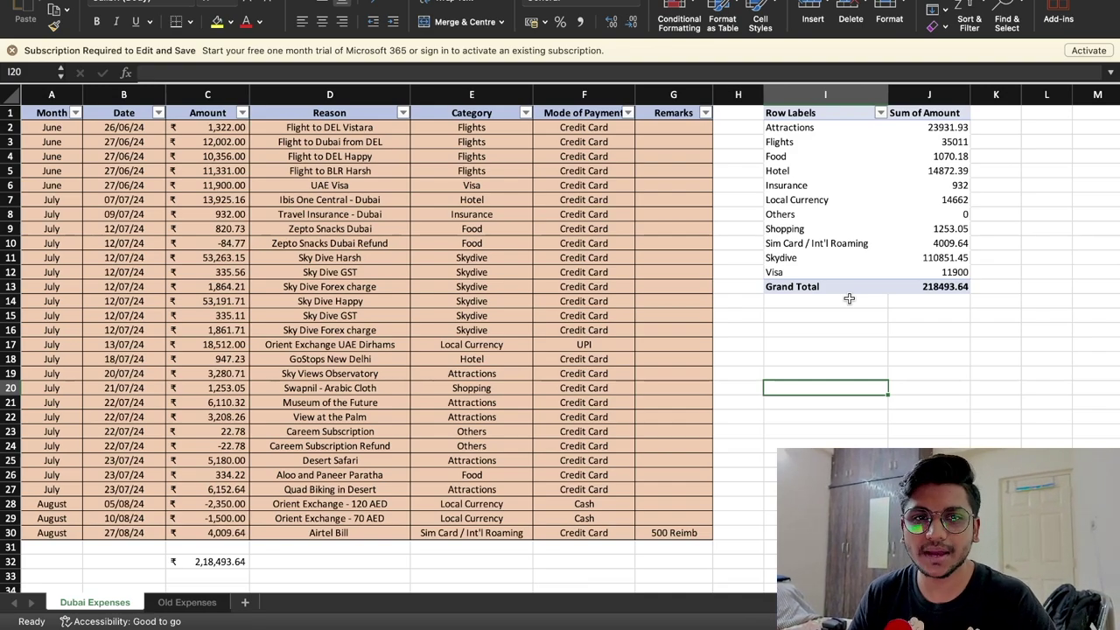
Step: Examine the summary amounts for Sim Card / Int'l Roaming, Skydive and Visa, and the grand total
left_click(807, 244)
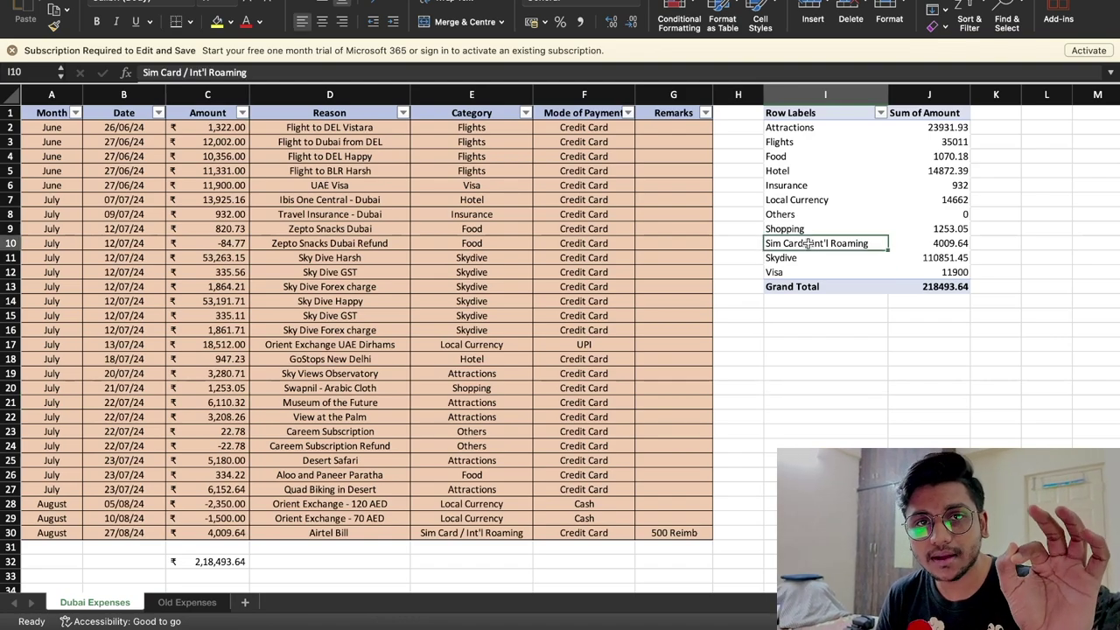
left_click(906, 243)
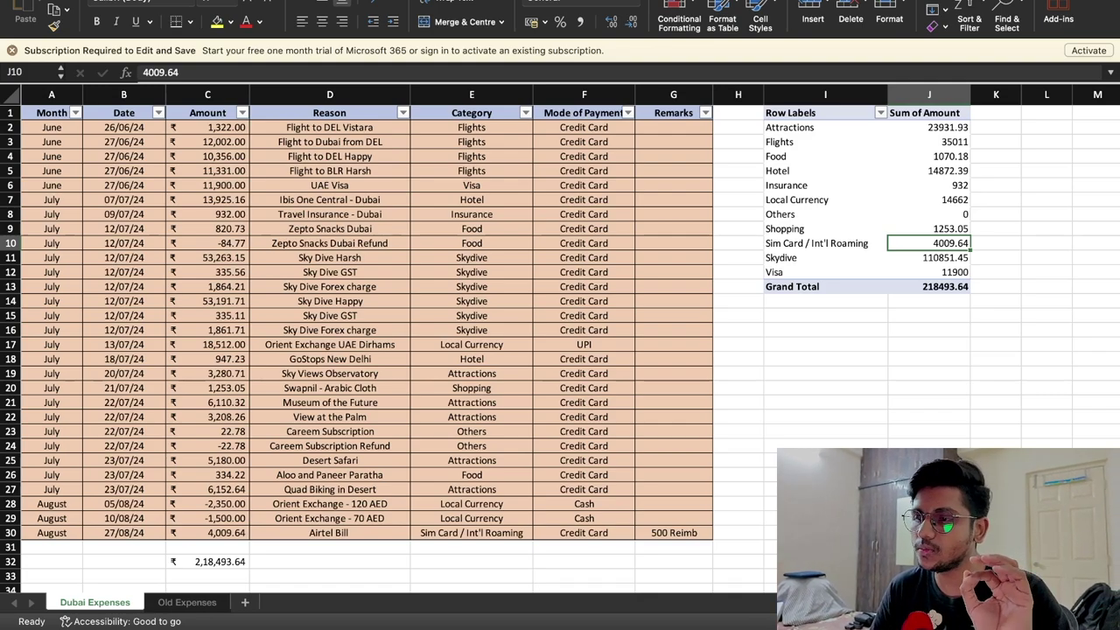
left_click(933, 259)
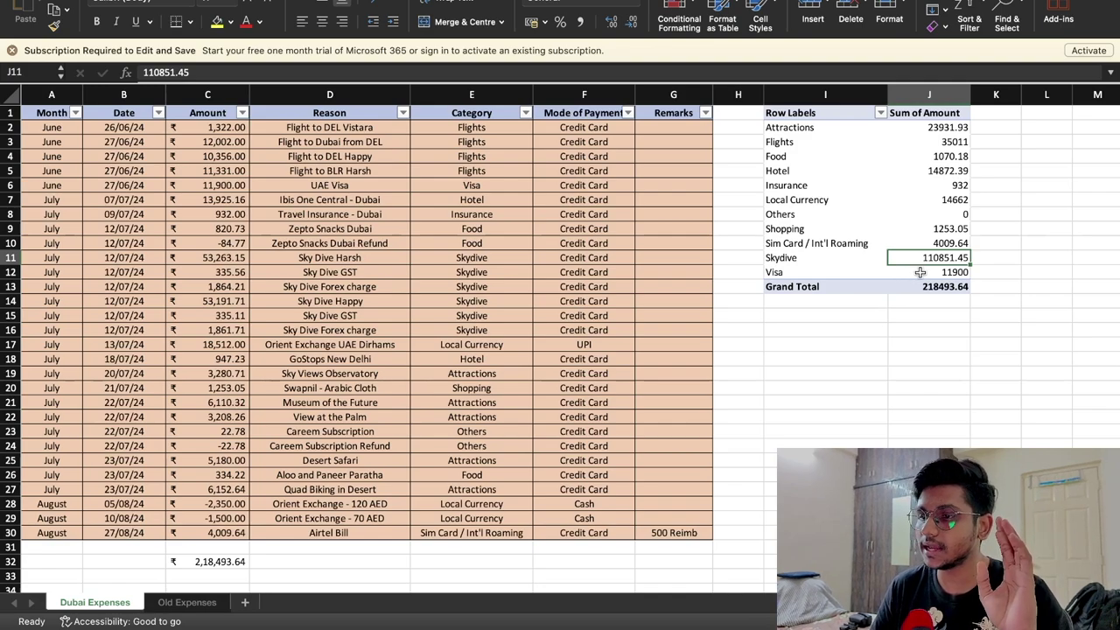
left_click(921, 273)
left_click(921, 289)
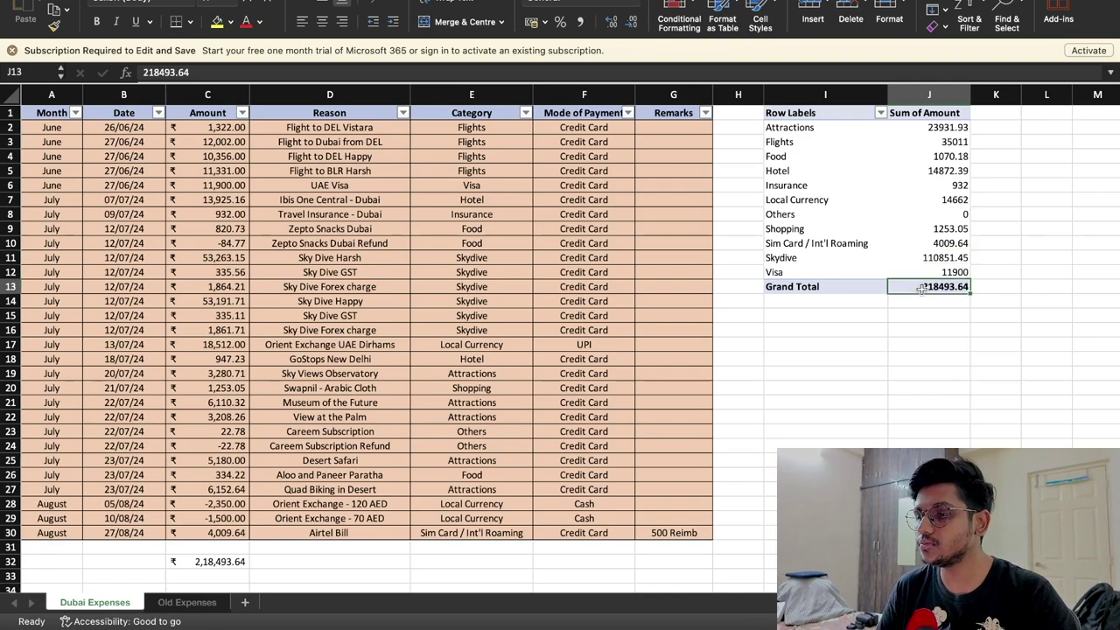
left_click(901, 358)
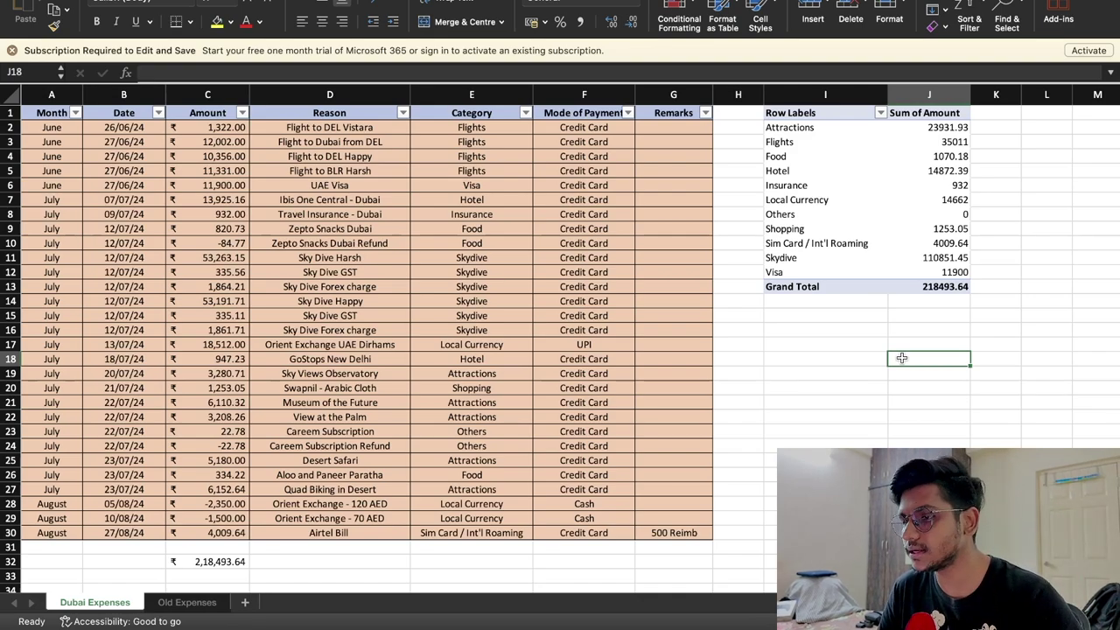
Step: Exclude the Skydive category from the summary table
left_click(880, 113)
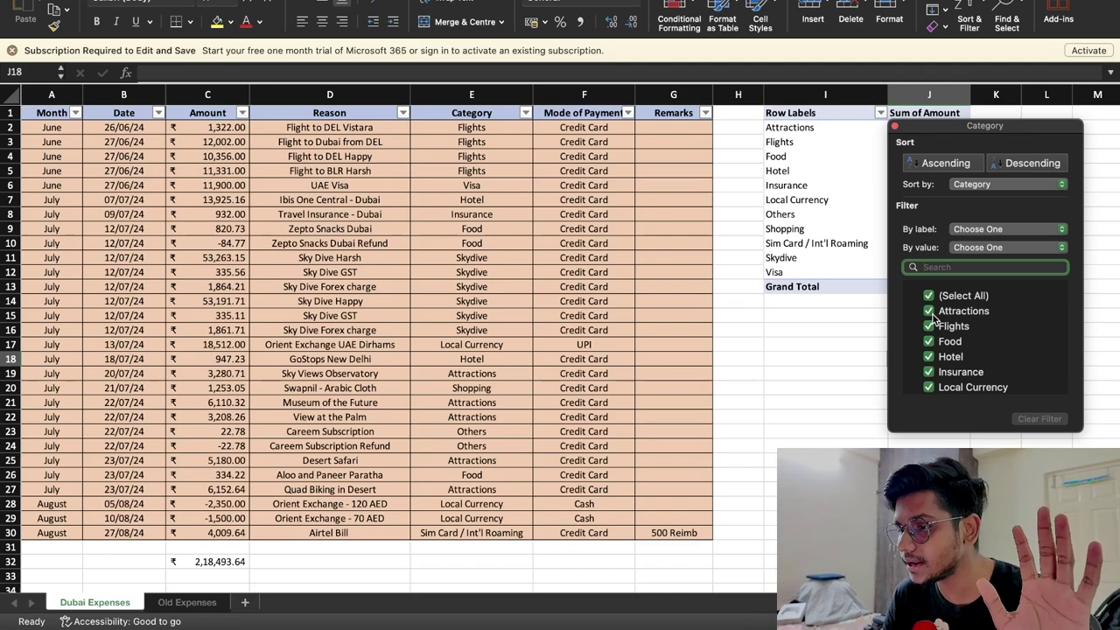
scroll(934, 333, "down", 4)
left_click(929, 364)
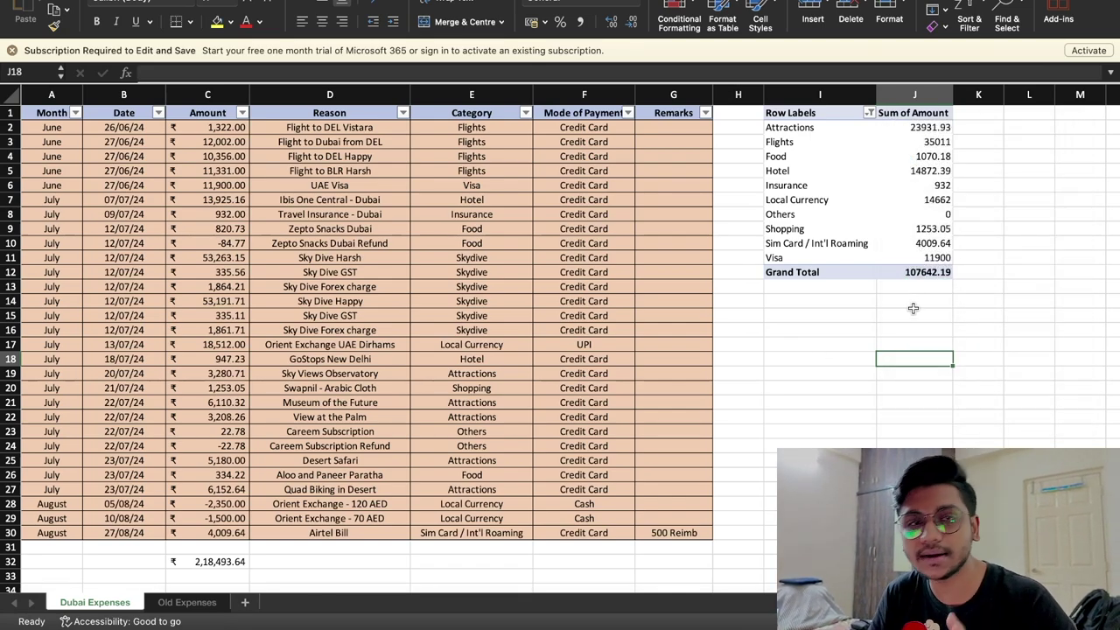
scroll(912, 308, "right", 1)
scroll(779, 256, "left", 2)
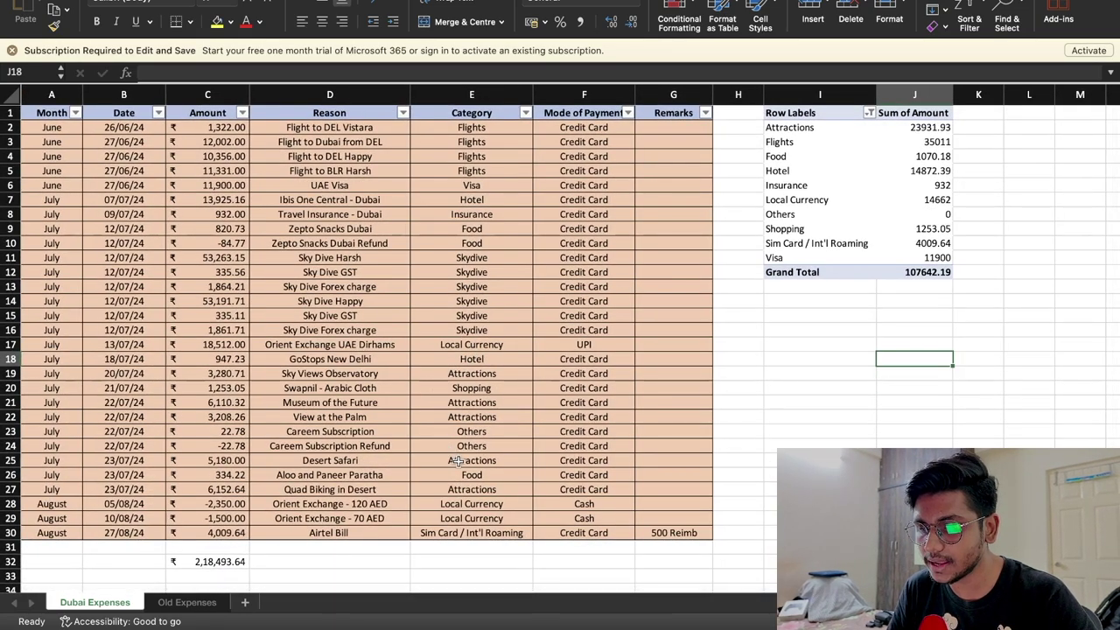
Step: Filter the expense entries by category to show only Attractions
left_click(526, 113)
left_click(573, 294)
left_click(573, 309)
left_click(471, 280)
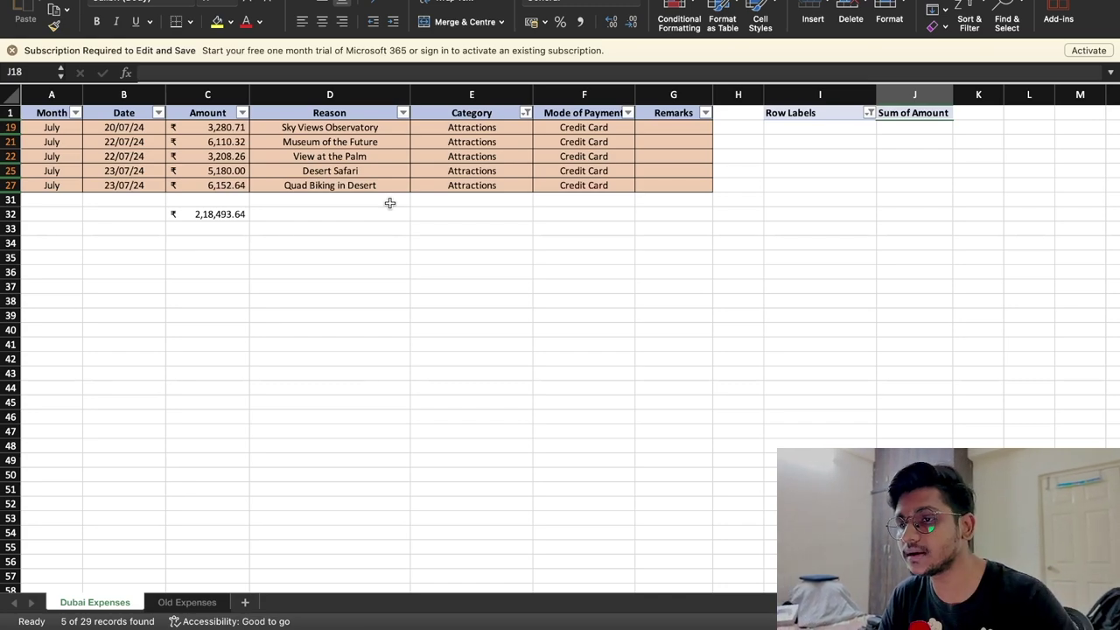
Step: Show all categories again in the expense entries
left_click(525, 113)
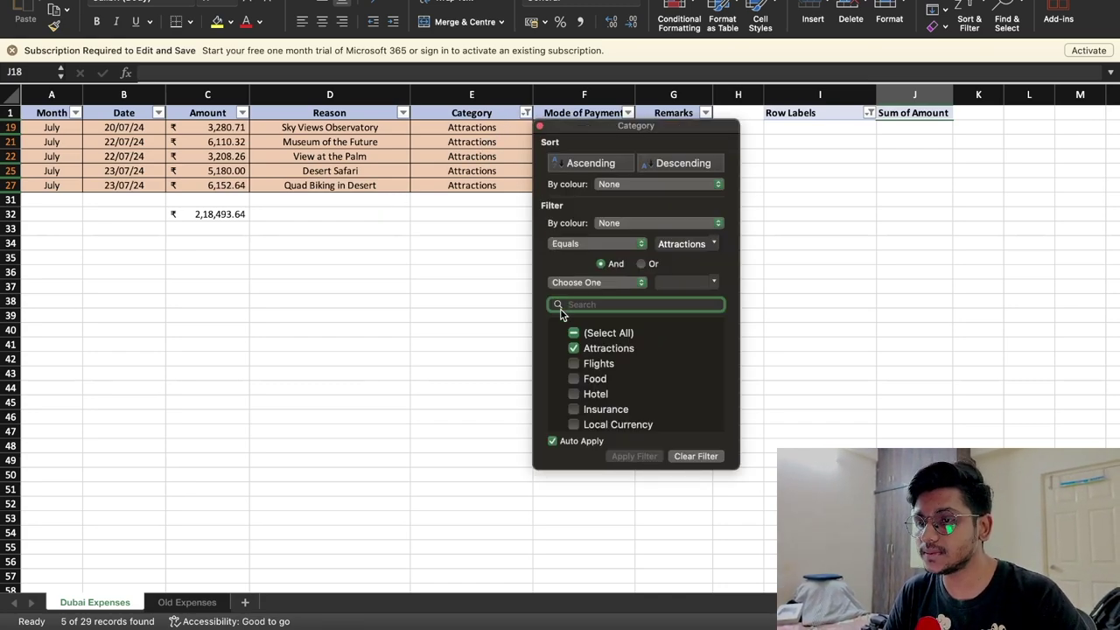
left_click(574, 334)
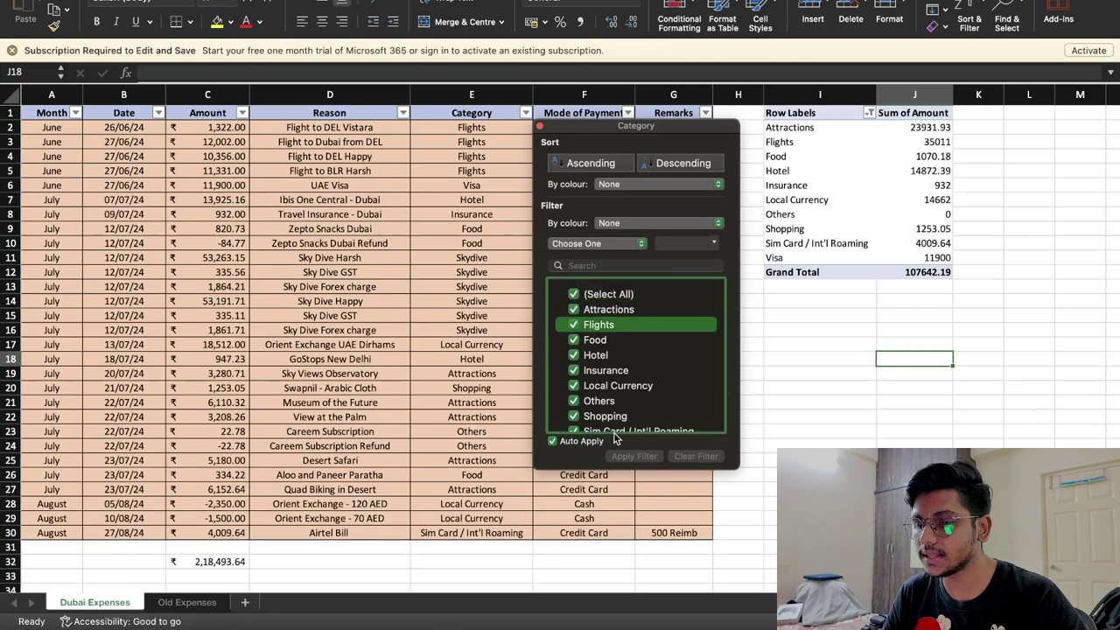
scroll(615, 403, "down", 3)
scroll(615, 403, "up", 3)
key("Escape")
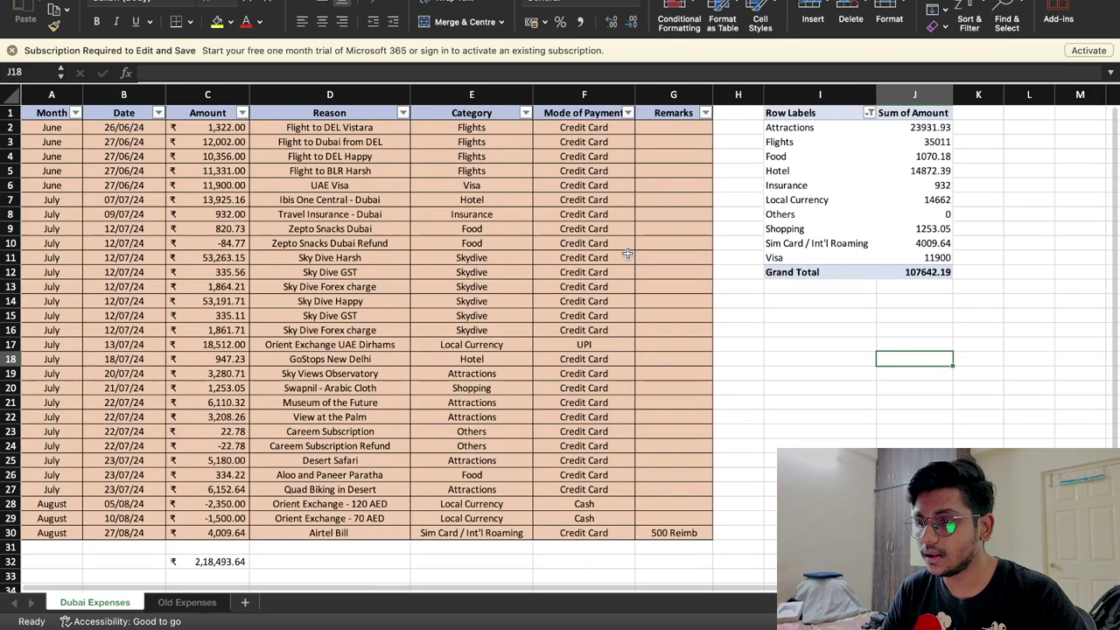
Step: Include all categories in the summary table again, with only Attractions excluded
left_click(869, 113)
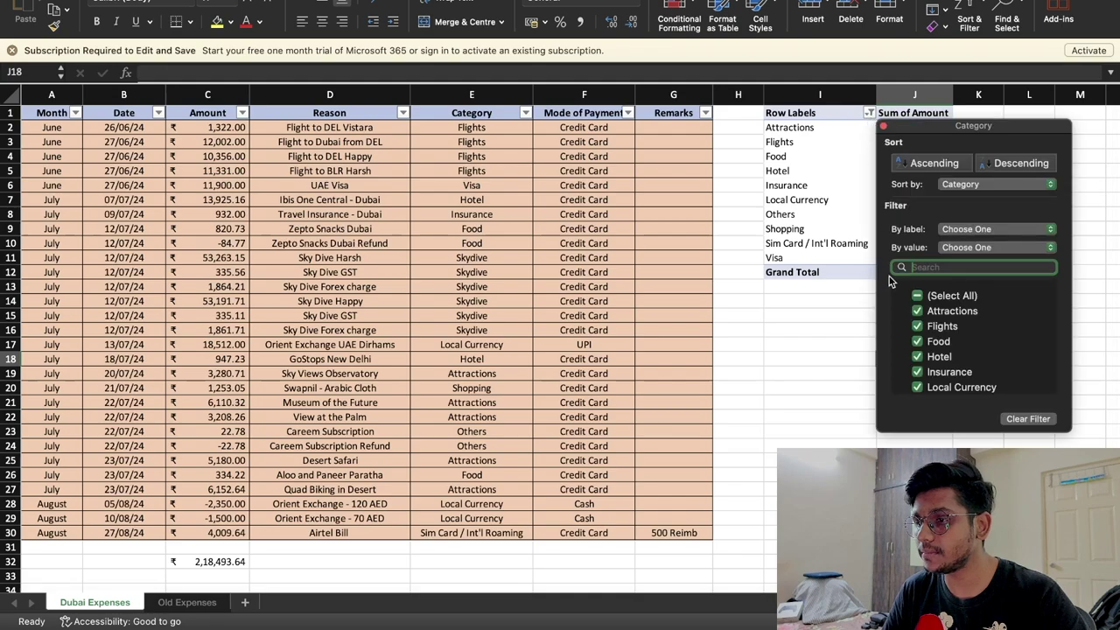
left_click(917, 296)
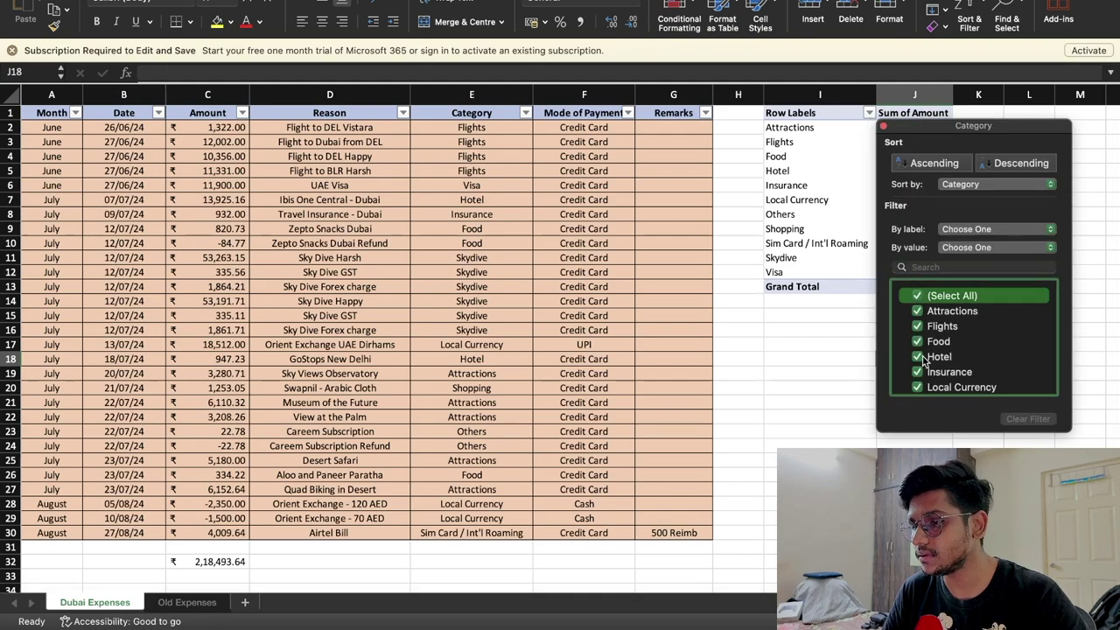
scroll(924, 362, "down", 3)
scroll(910, 332, "up", 3)
left_click(903, 311)
left_click(840, 305)
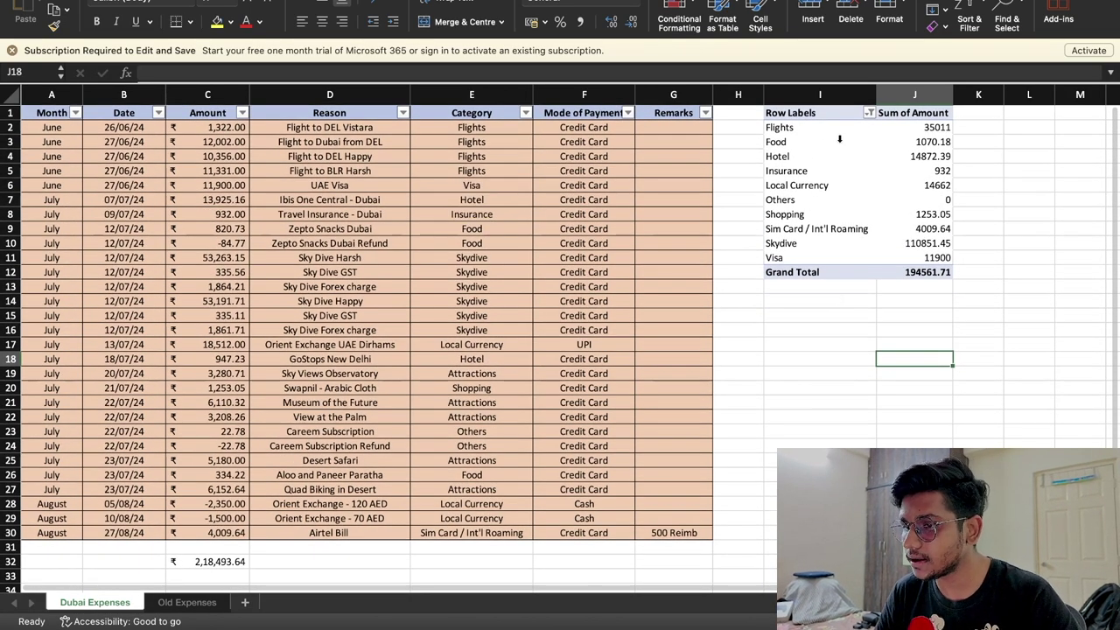
Step: Filter Skydive out of the summary table as well
left_click(869, 112)
scroll(929, 370, "down", 3)
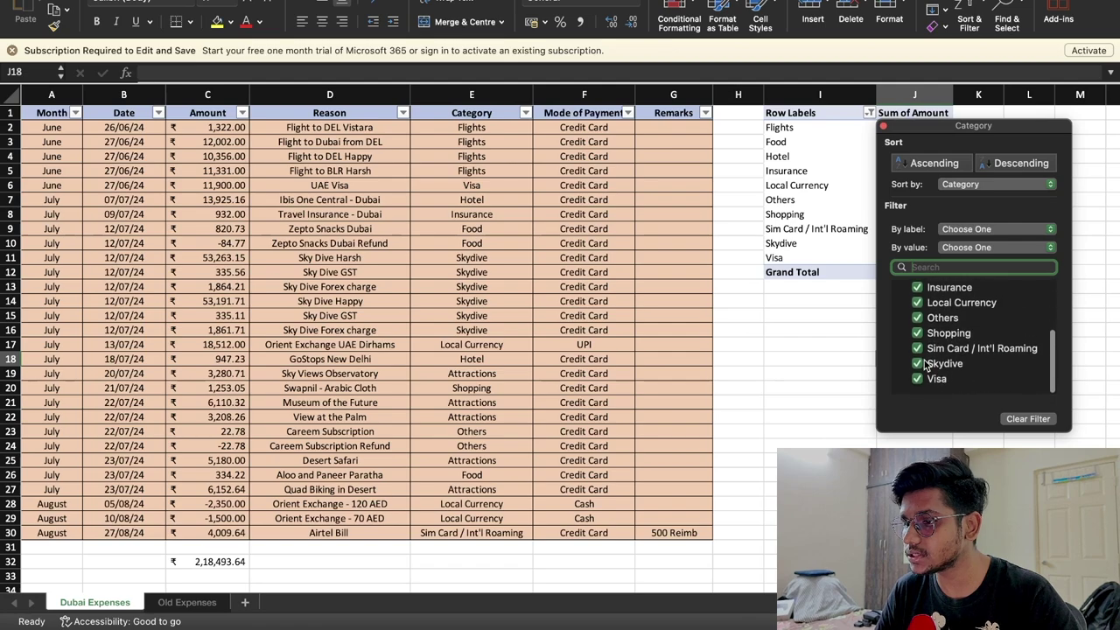
left_click(918, 364)
left_click(838, 319)
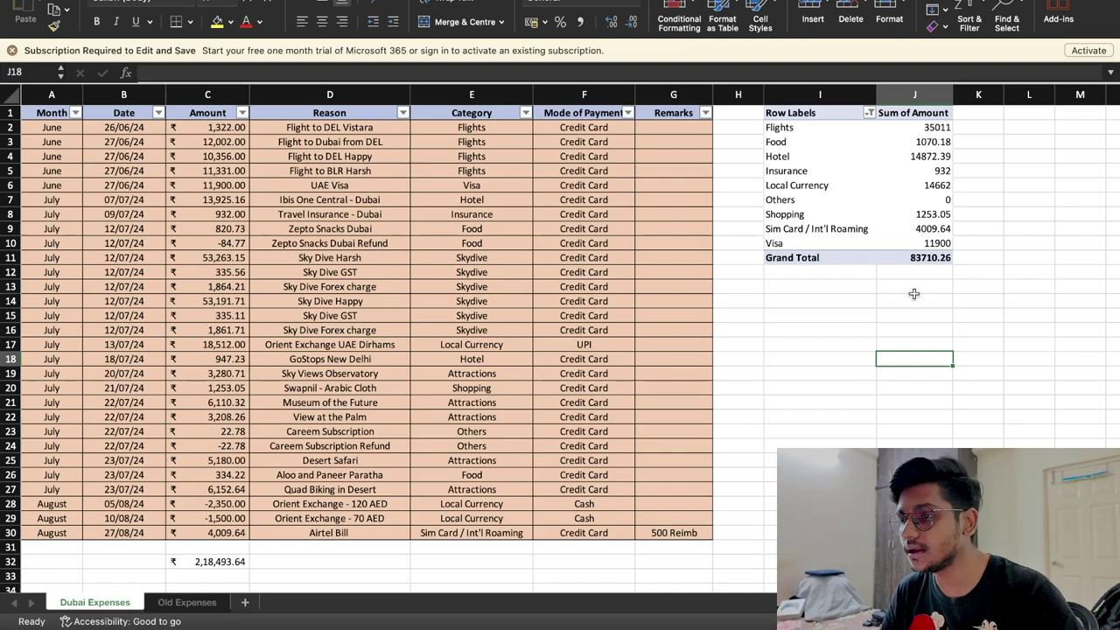
Step: Include Attractions in the summary table again, keeping Skydive excluded
left_click(869, 113)
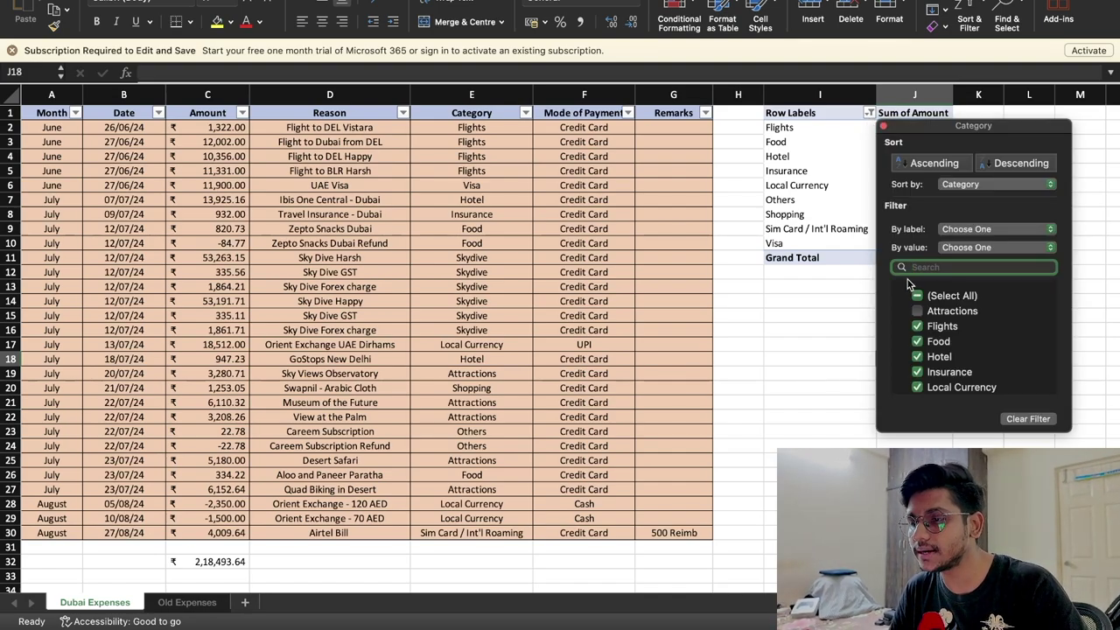
left_click(919, 311)
left_click(833, 323)
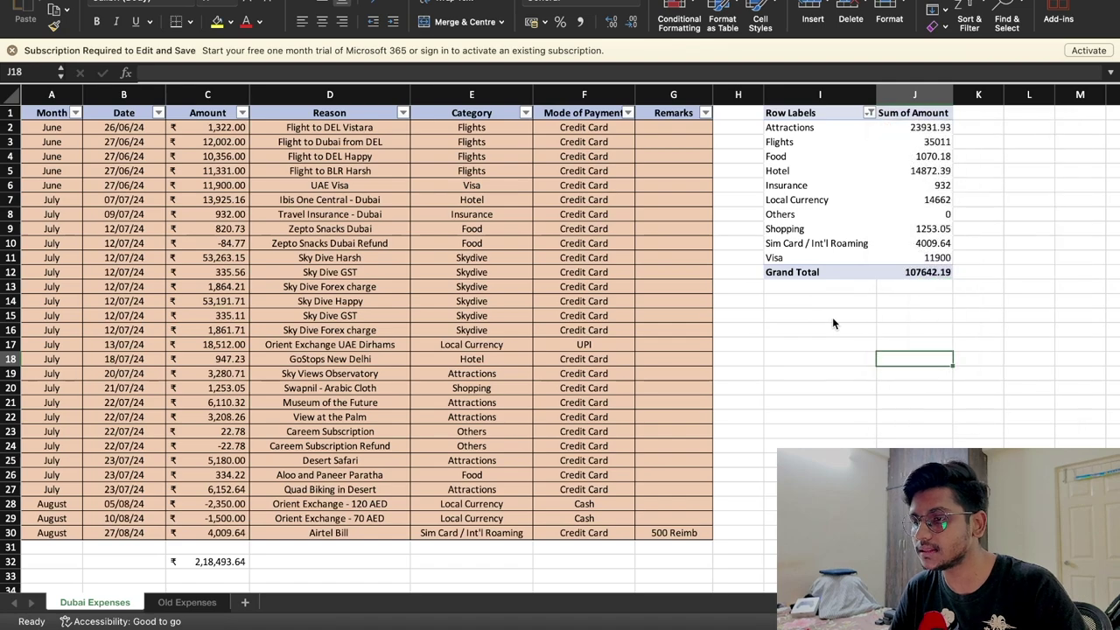
double_click(832, 317)
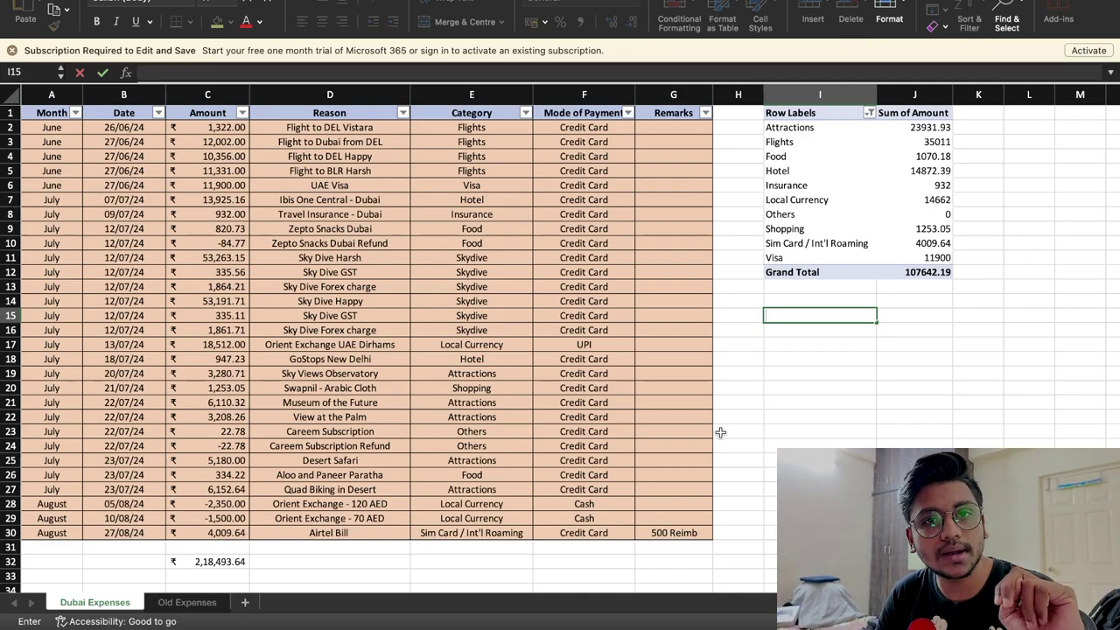
Step: Recheck the Ibis One Central hotel entry and open the Old Expenses sheet
left_click(310, 200)
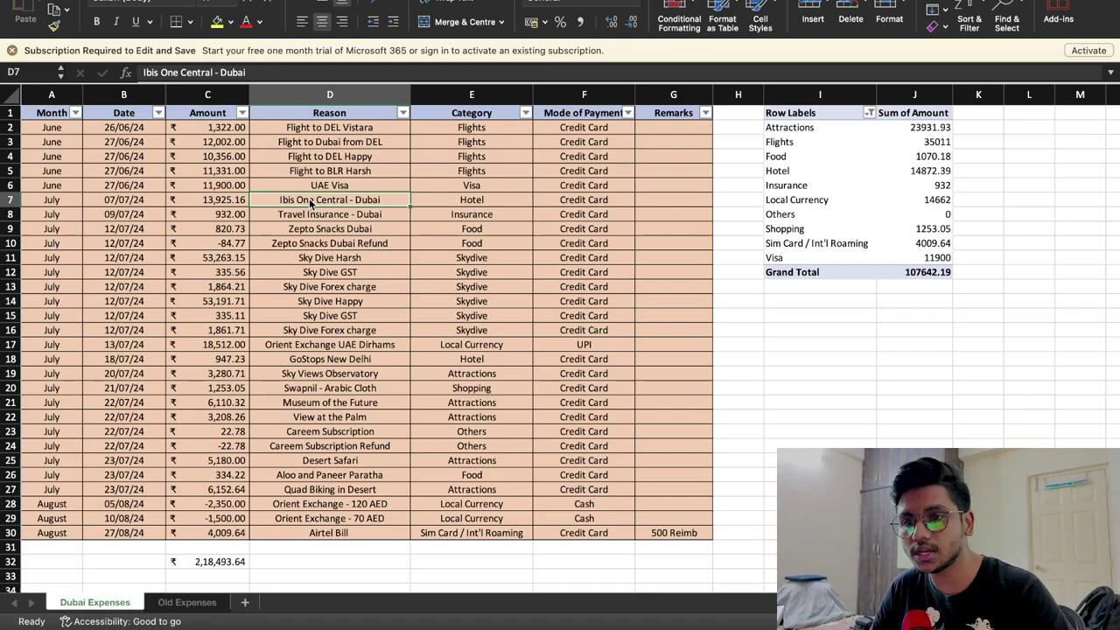
left_click(772, 404)
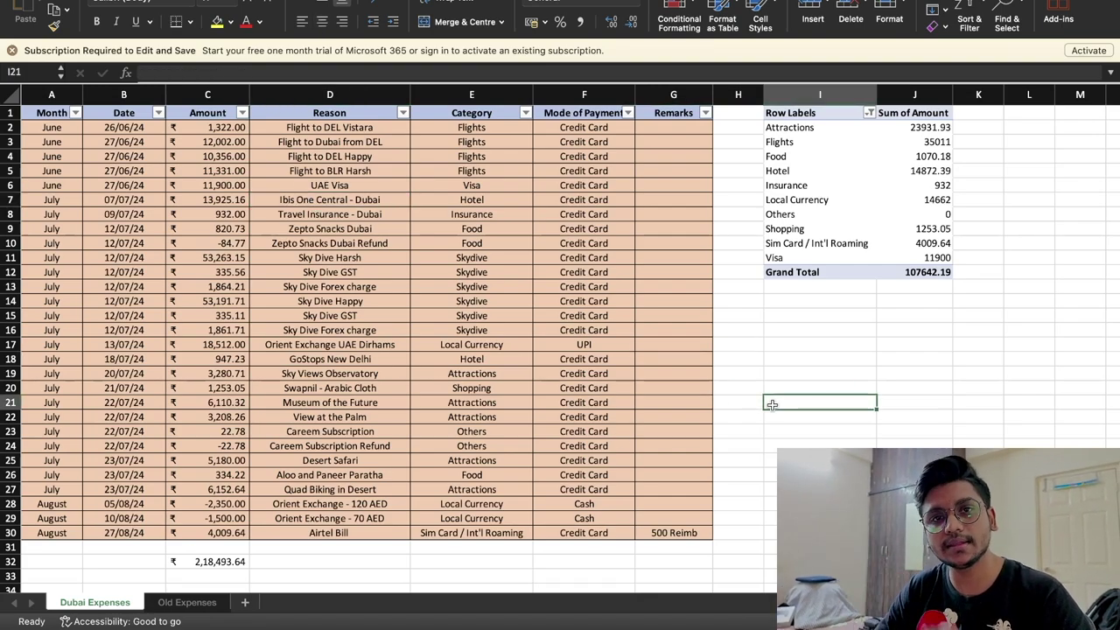
left_click(186, 602)
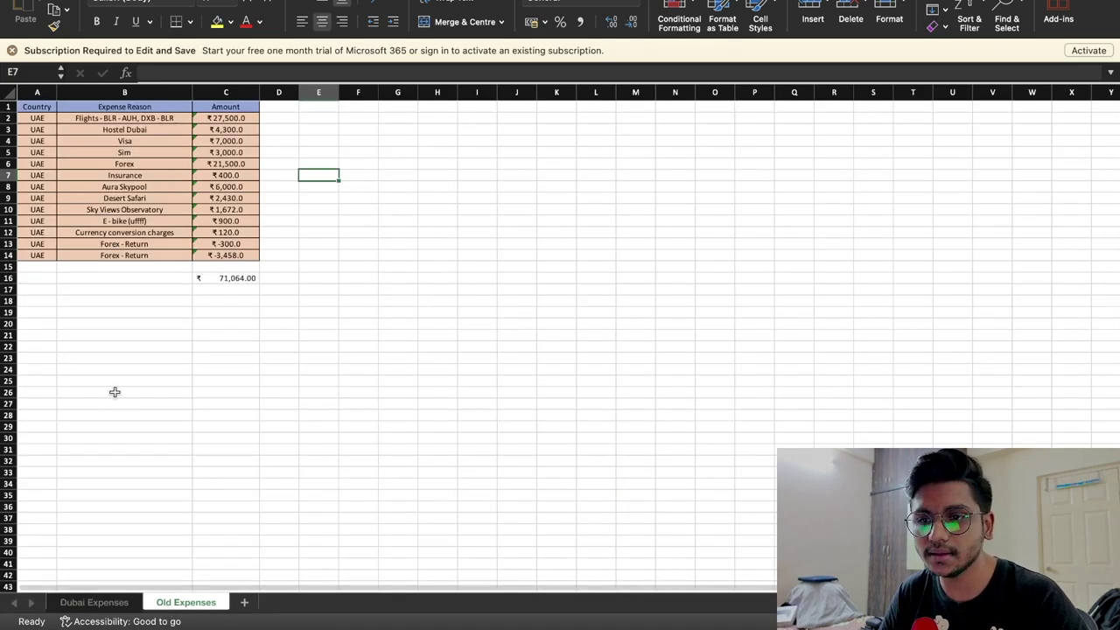
Step: Enlarge the old trip's expense table and examine the Sim, Visa and Hostel Dubai amounts
scroll(107, 327, "up", 5)
scroll(108, 328, "down", 1)
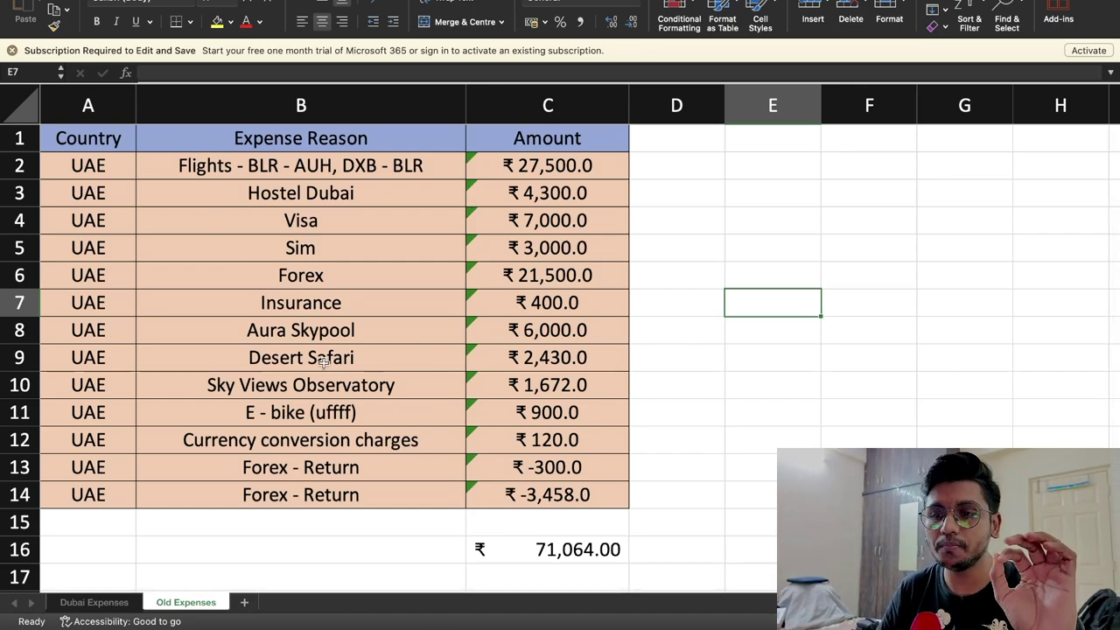
scroll(323, 362, "down", 3)
scroll(323, 362, "up", 2)
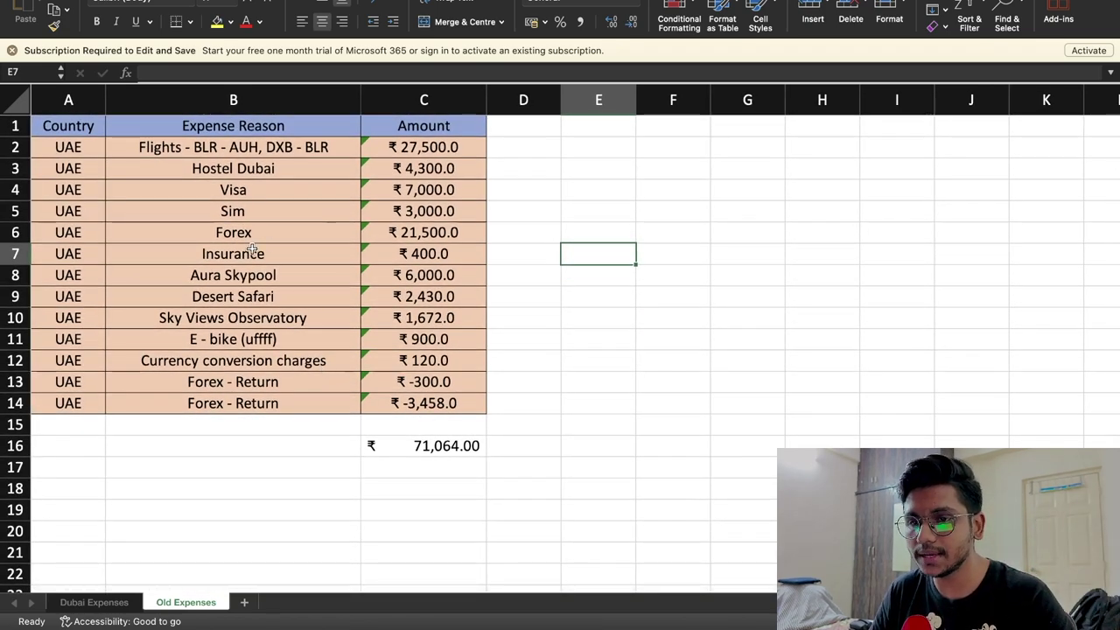
left_click(422, 211)
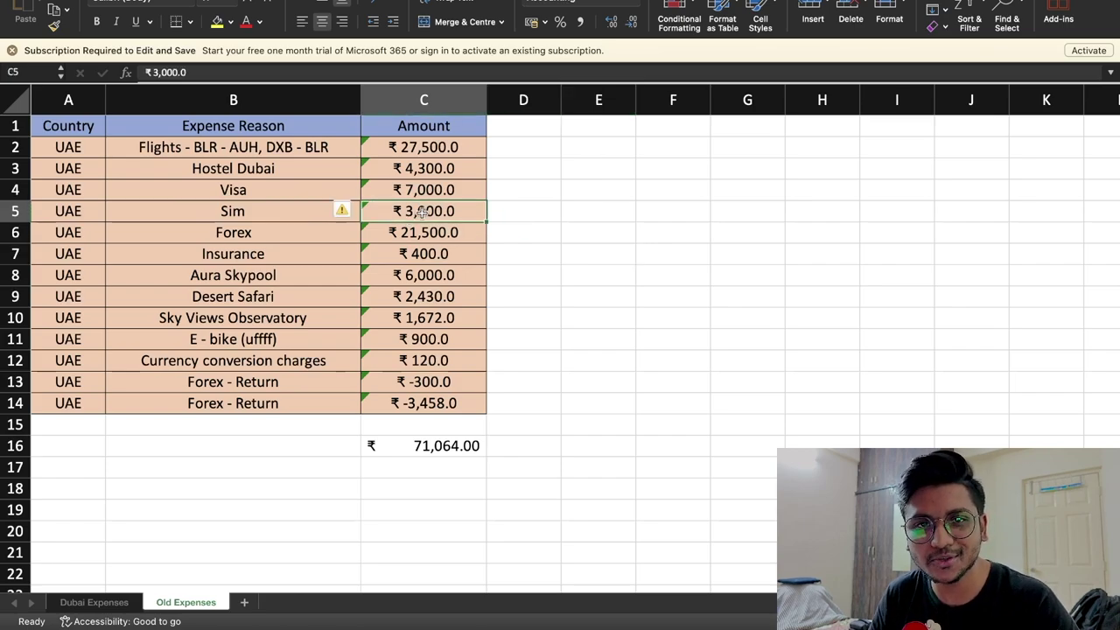
left_click(503, 213)
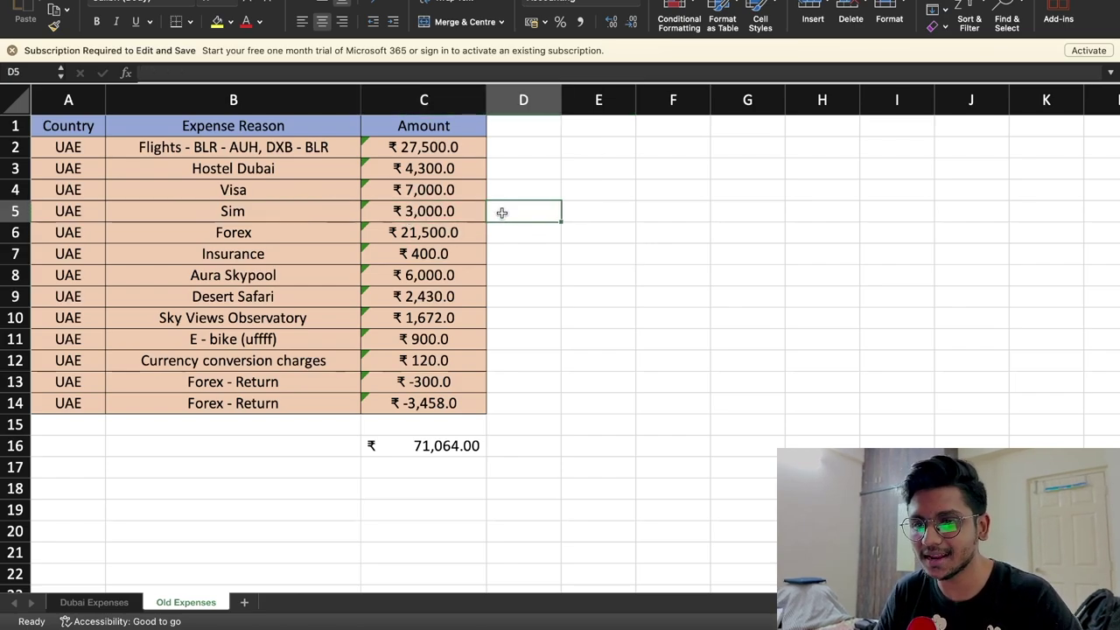
left_click(409, 190)
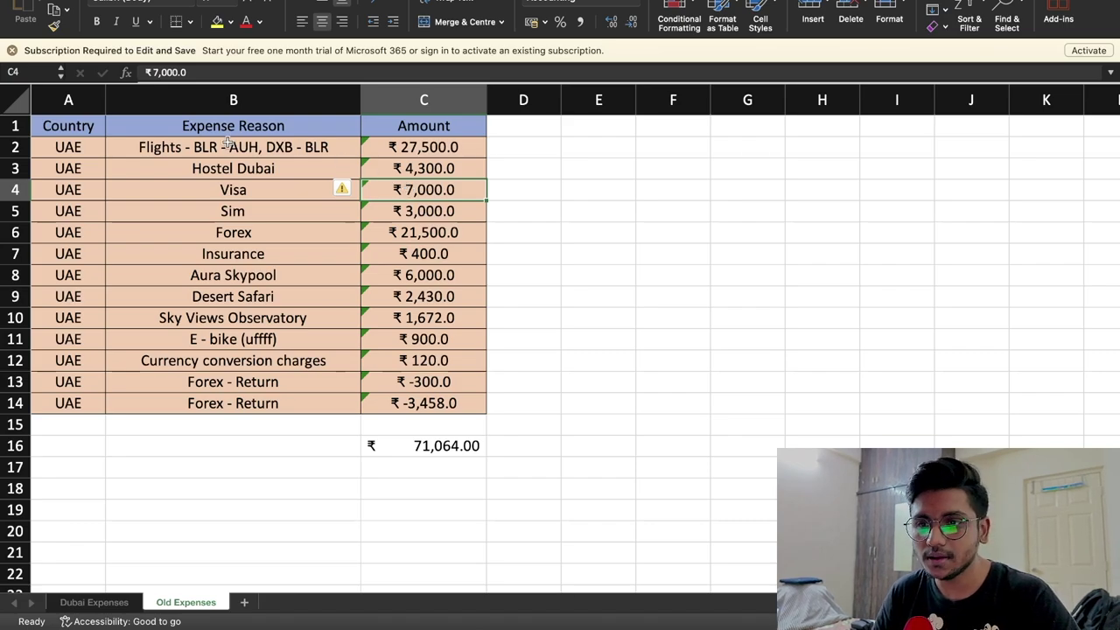
left_click(420, 166)
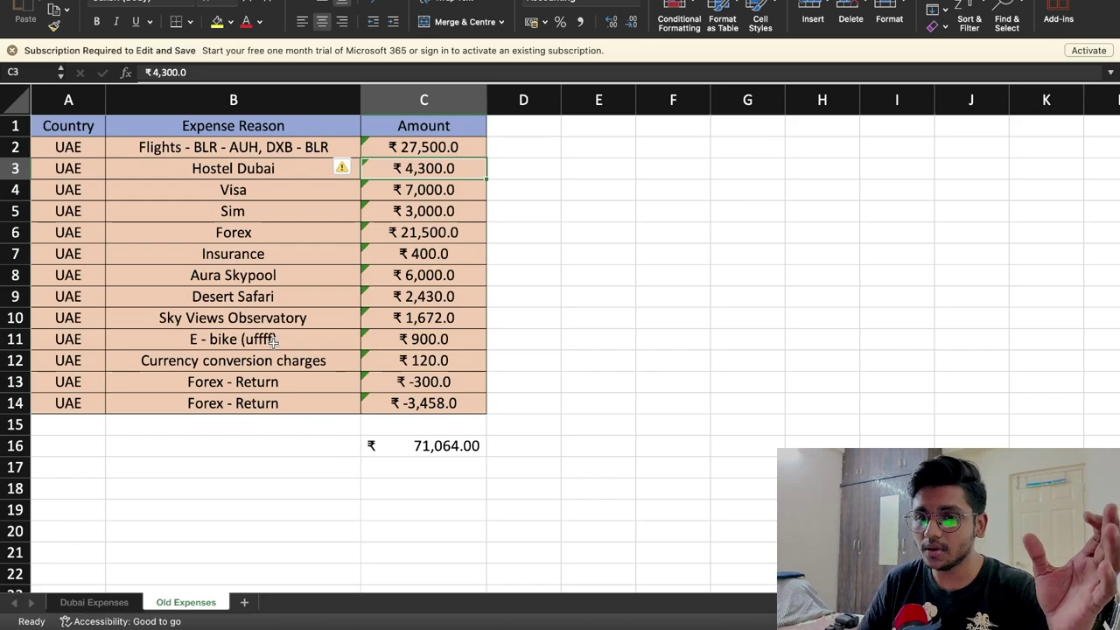
Step: Review the Sky Views Observatory entry, the amounts from Flights through Sim, and the old trip's whole expense table
left_click(227, 315)
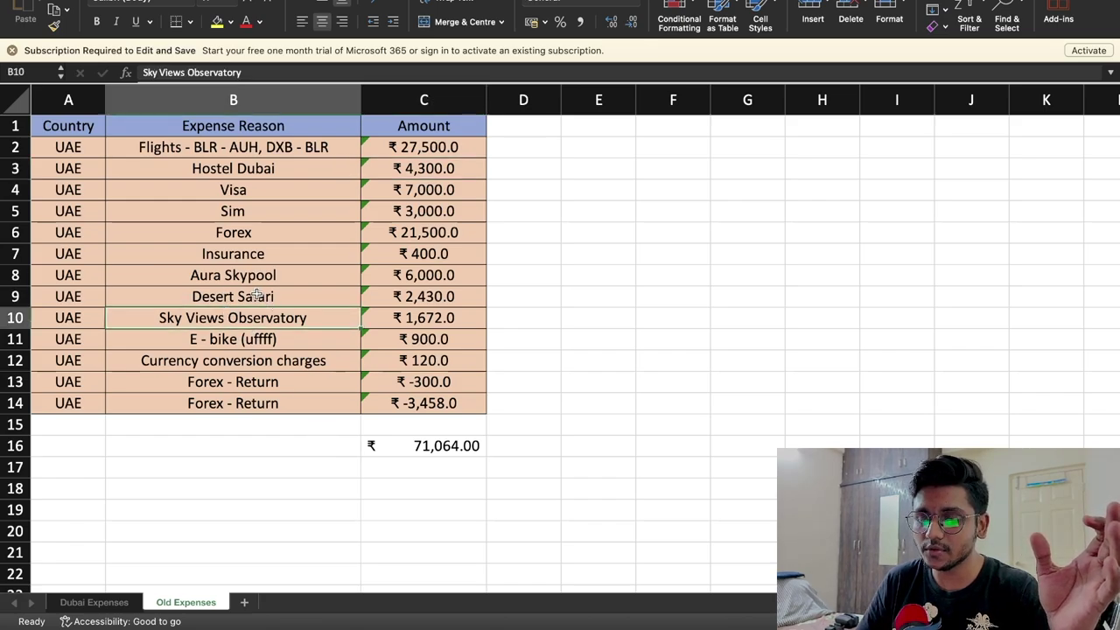
left_click_drag(405, 147, 408, 205)
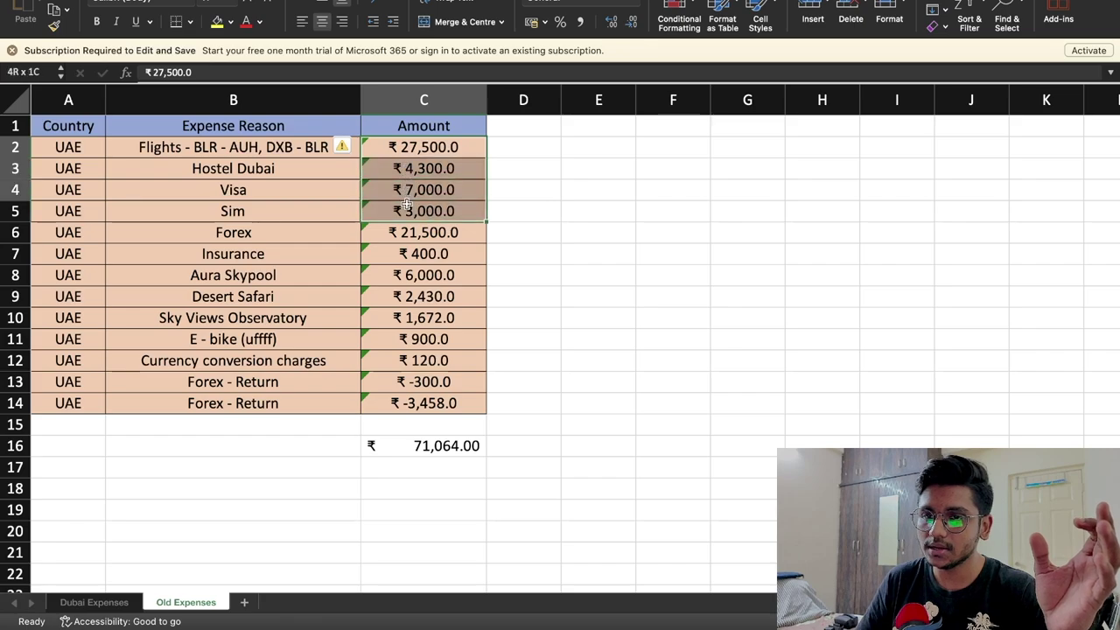
left_click(520, 147)
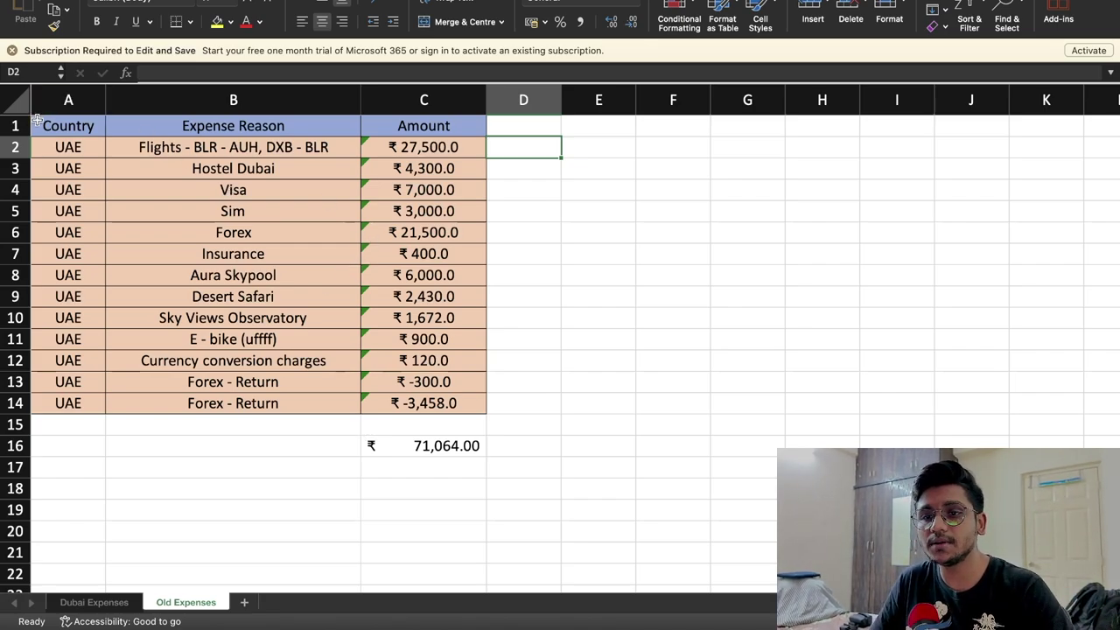
left_click_drag(52, 128, 455, 404)
left_click(535, 388)
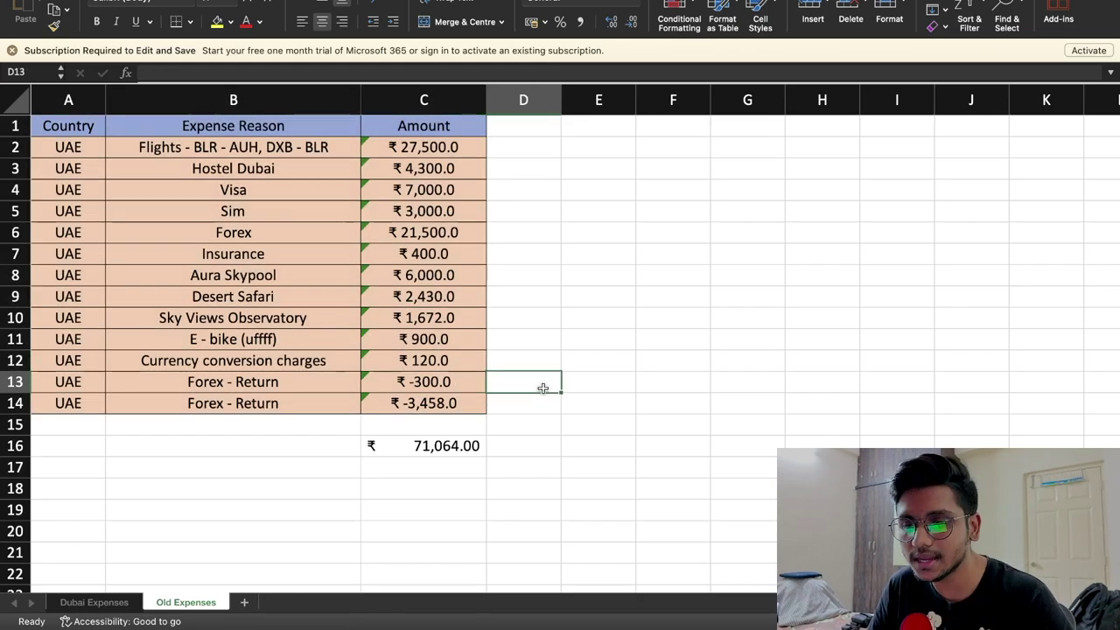